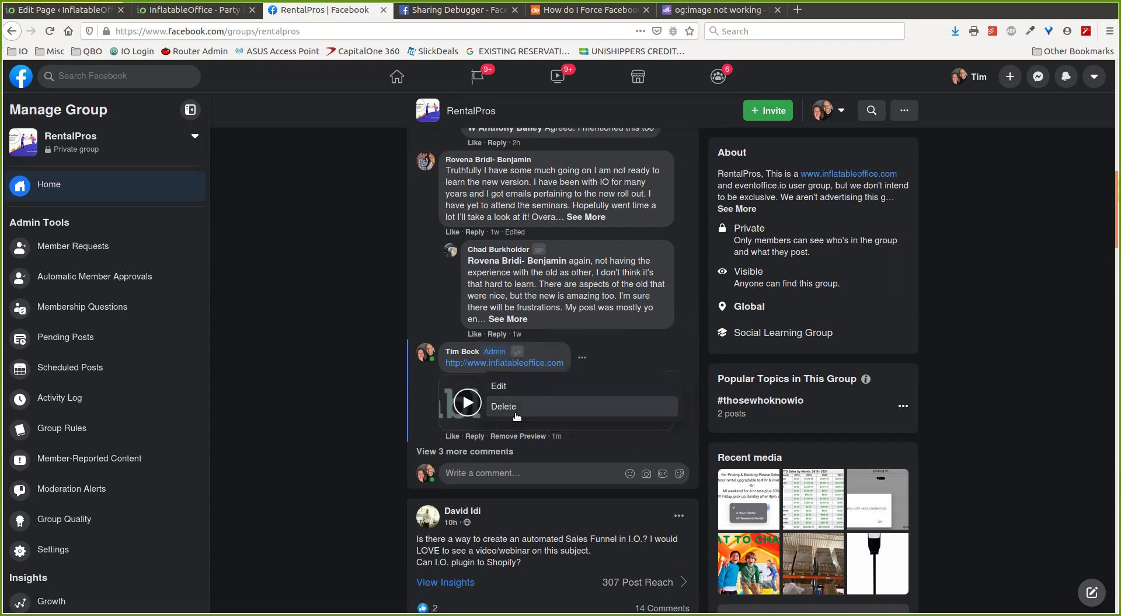
left_click(687, 366)
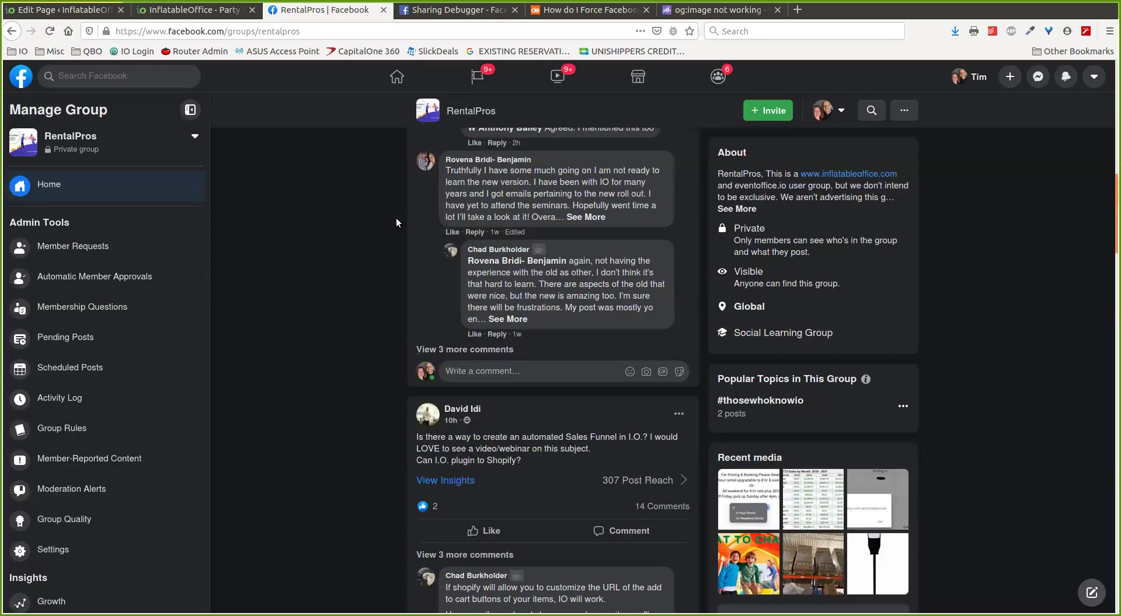
- Switch to WordPress, leave the Home page editor without saving, and open Rank Math's Titles & Meta settings
left_click(64, 9)
left_click(49, 98)
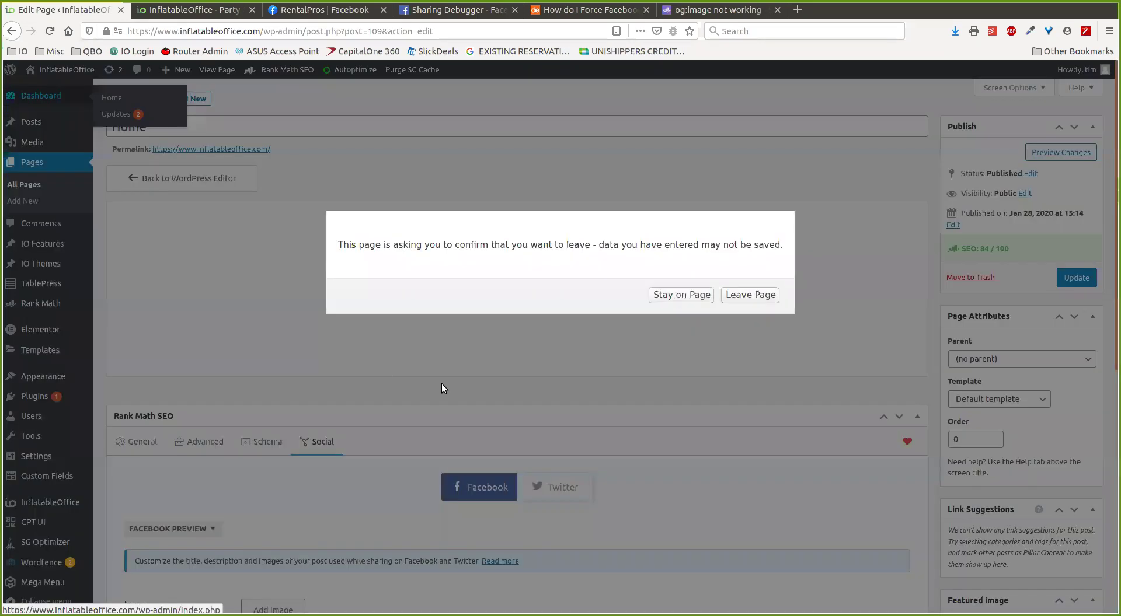
left_click(743, 300)
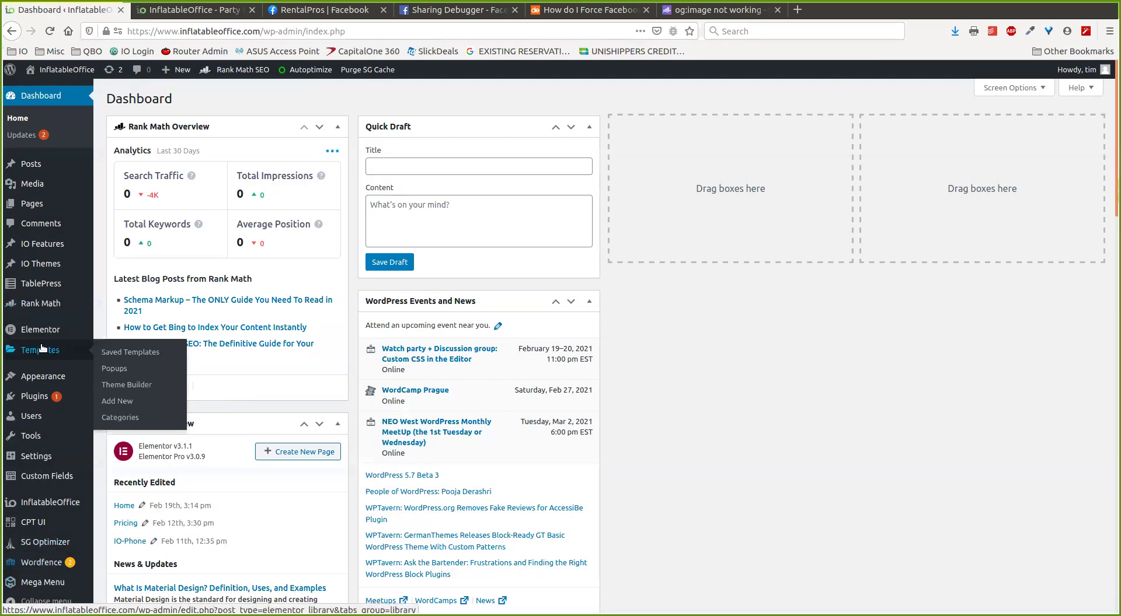
mouse_move(53, 302)
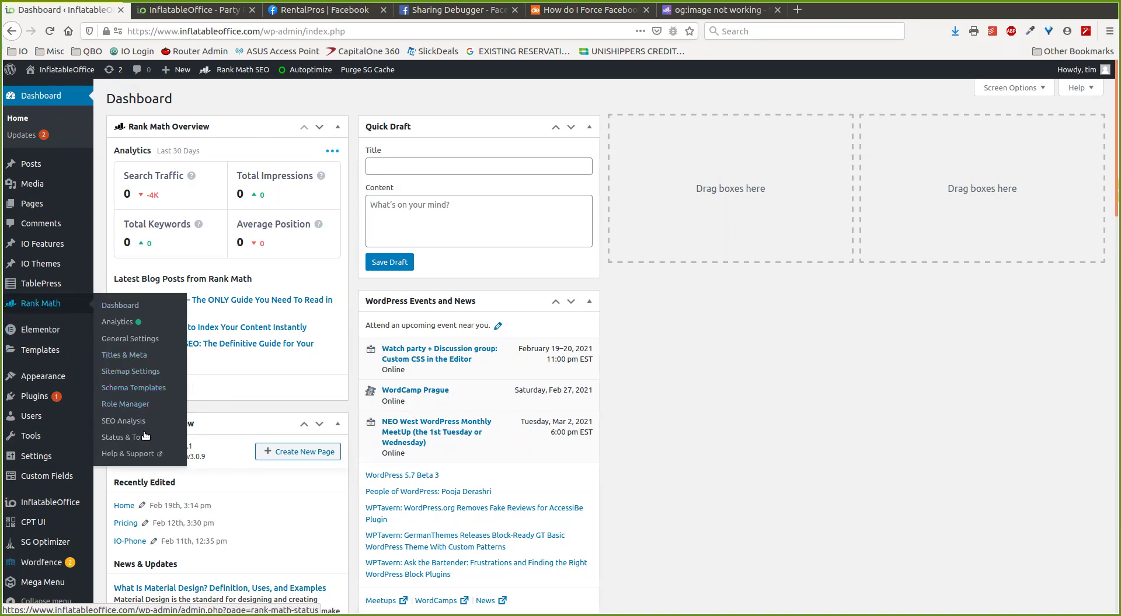
left_click(134, 359)
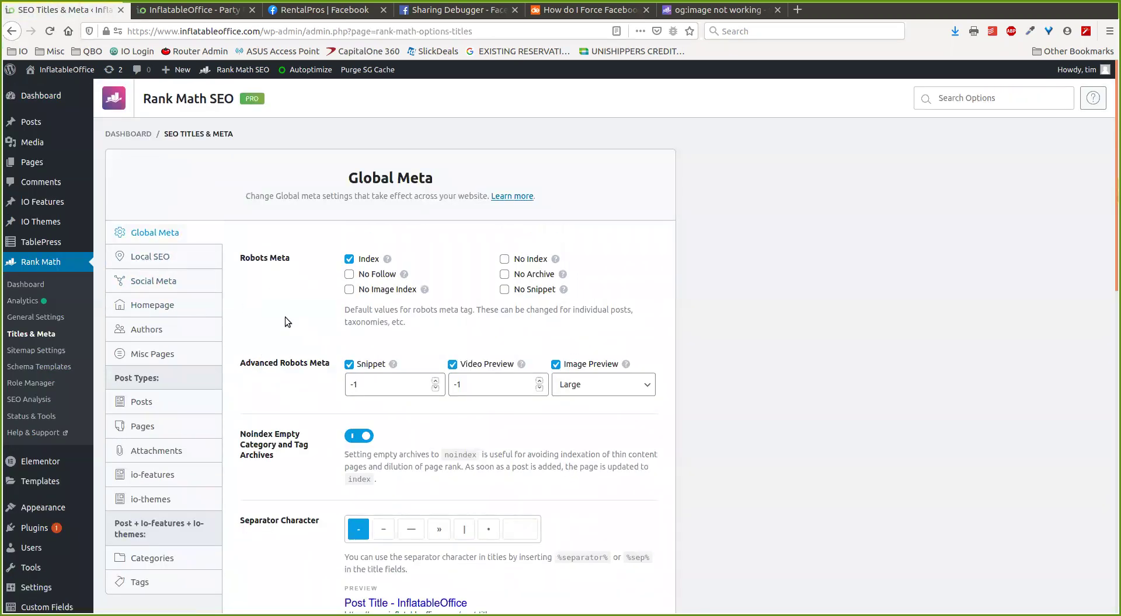
- Review the Global Meta settings, especially the OpenGraph Thumbnail image and its recommended size
scroll(285, 317, "down", 10)
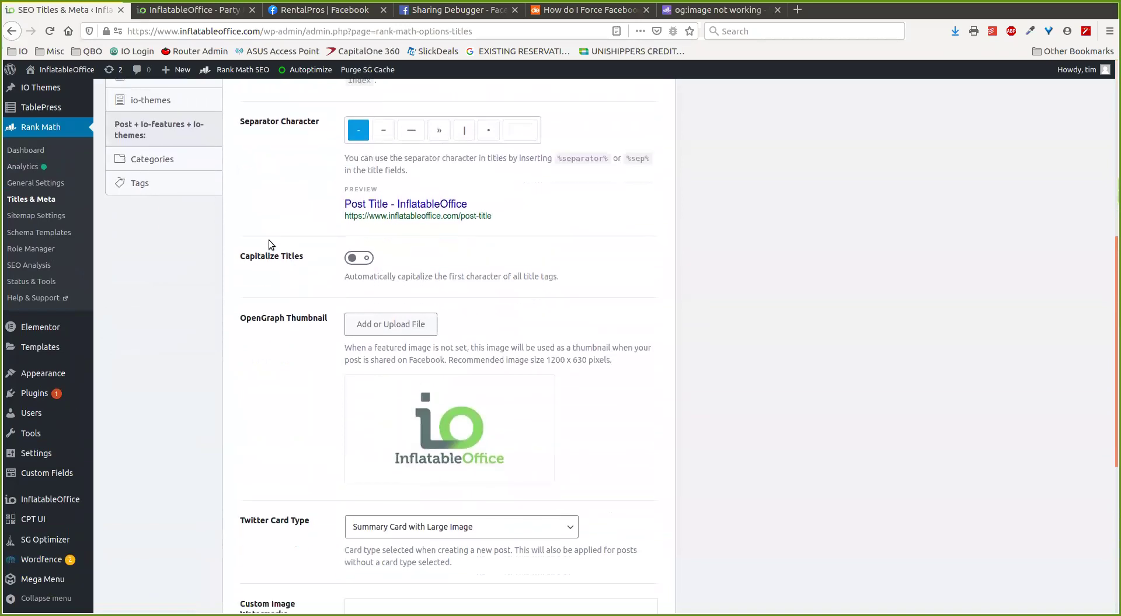
scroll(265, 236, "up", 5)
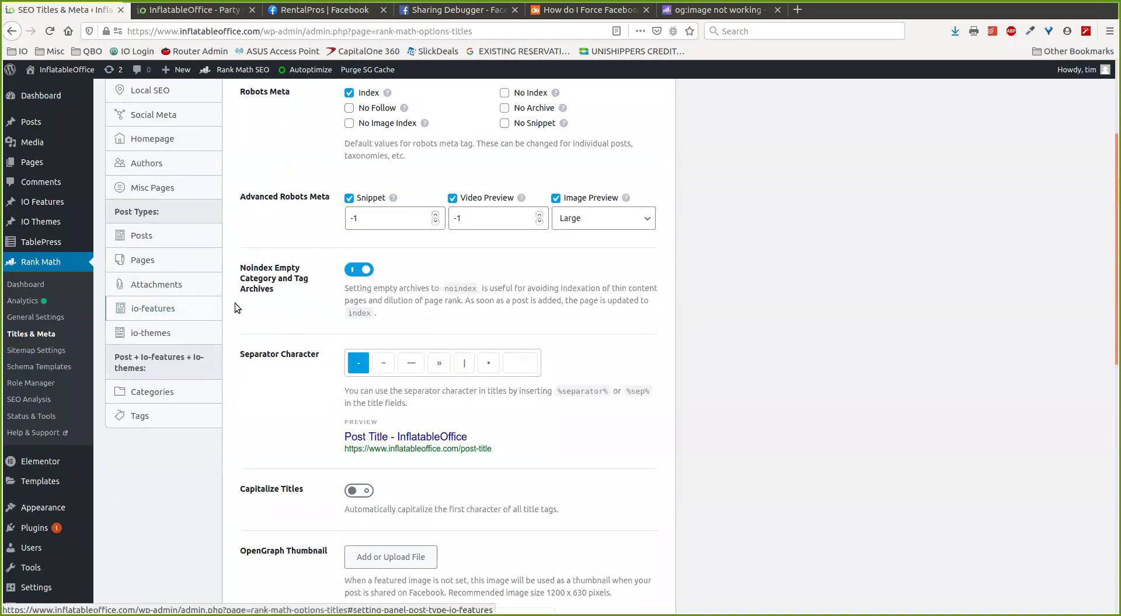
scroll(228, 215, "up", 3)
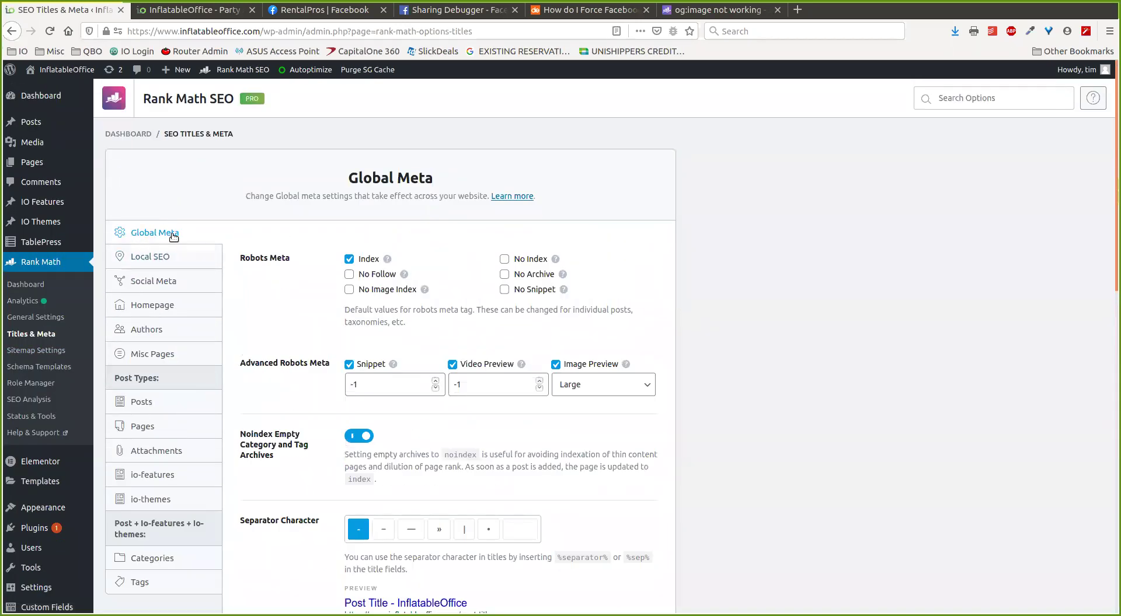
scroll(274, 291, "down", 10)
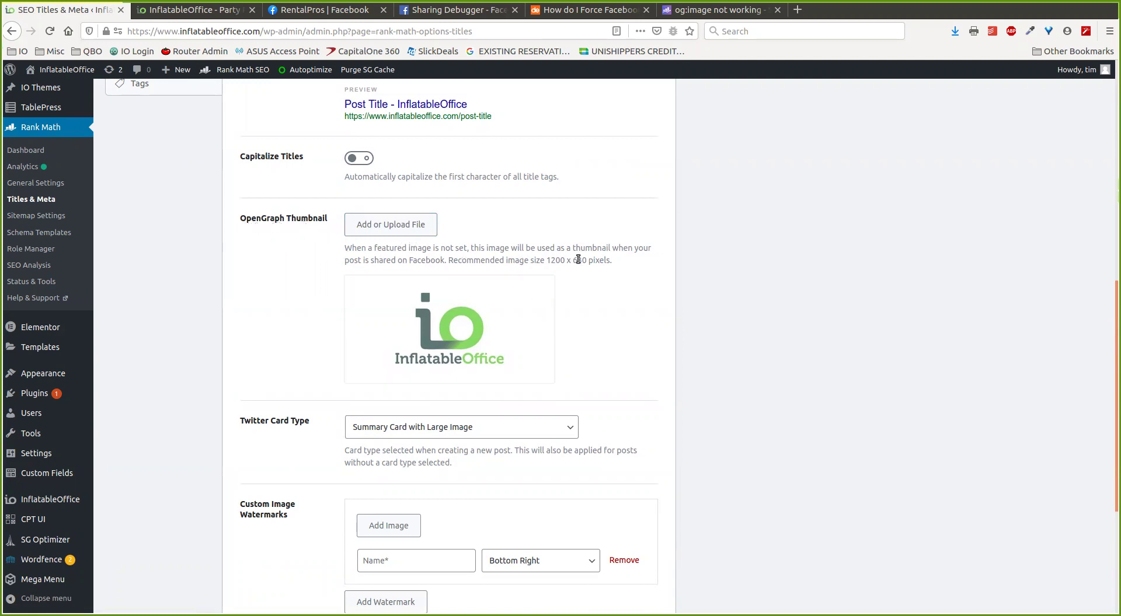
scroll(397, 257, "up", 5)
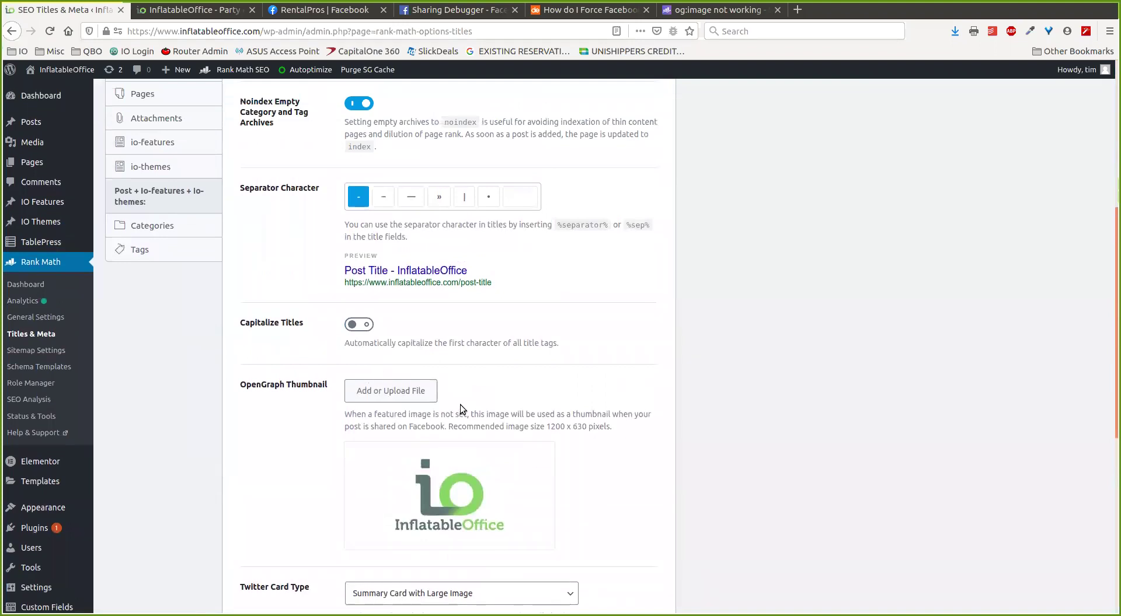
scroll(443, 408, "up", 4)
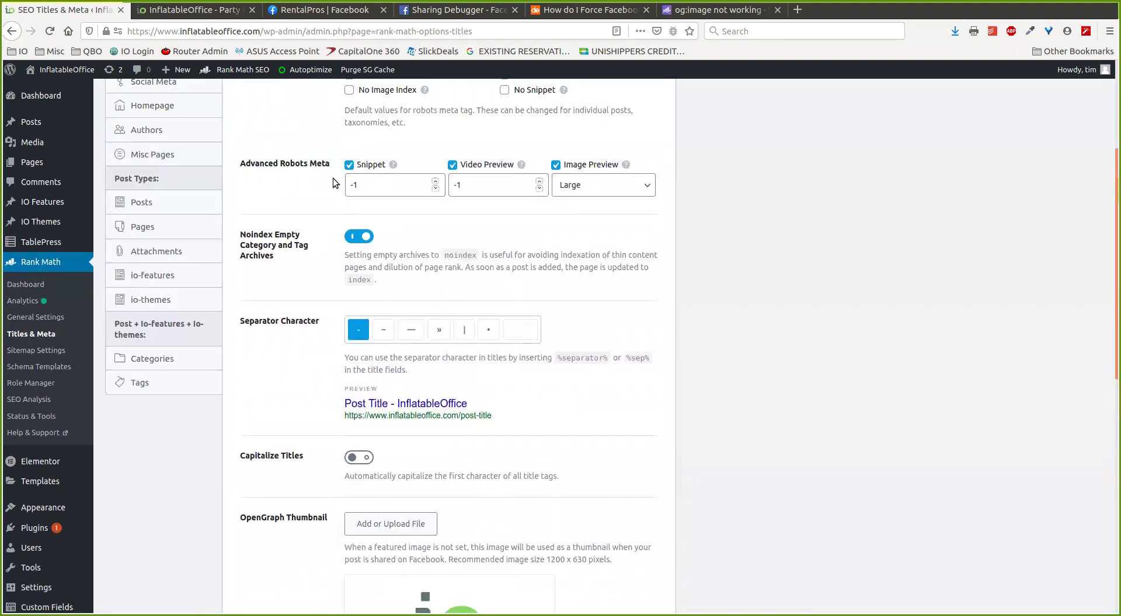
scroll(384, 285, "down", 5)
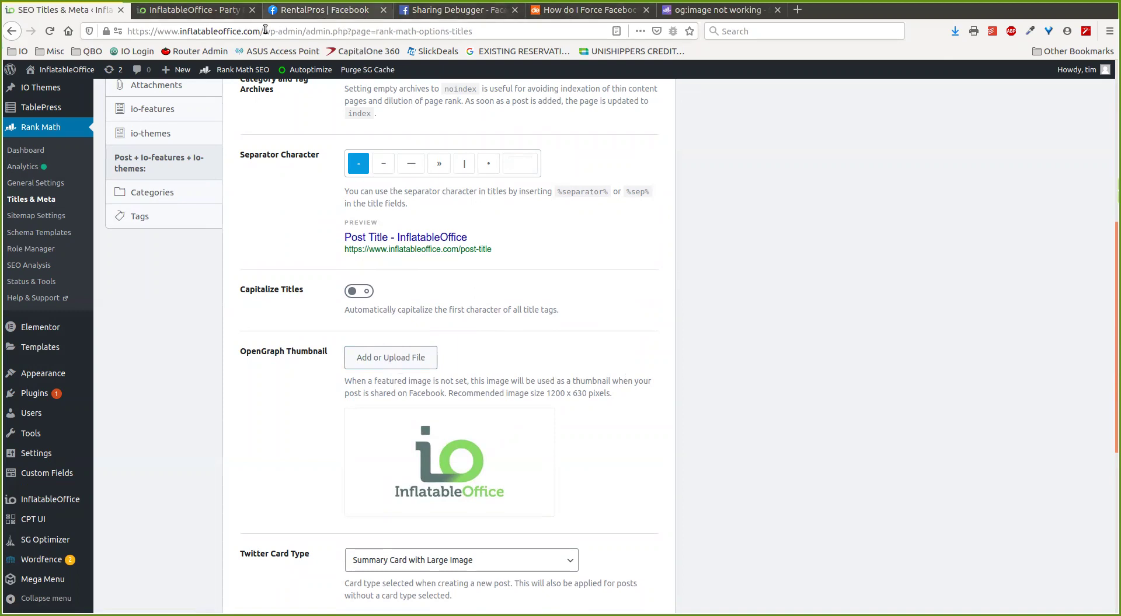
scroll(187, 338, "up", 3)
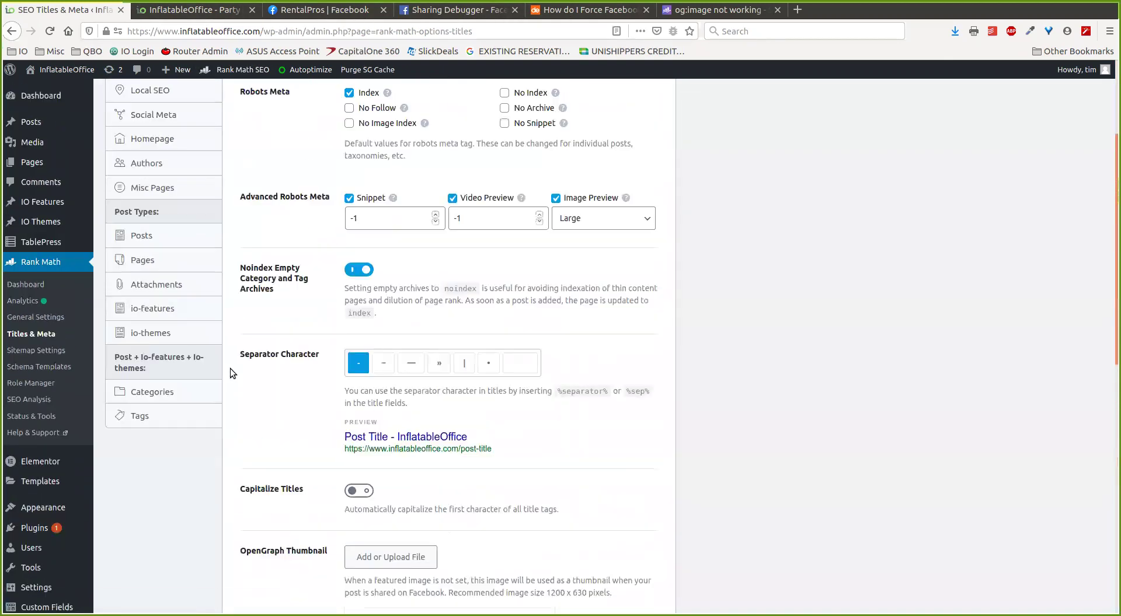
scroll(263, 311, "up", 3)
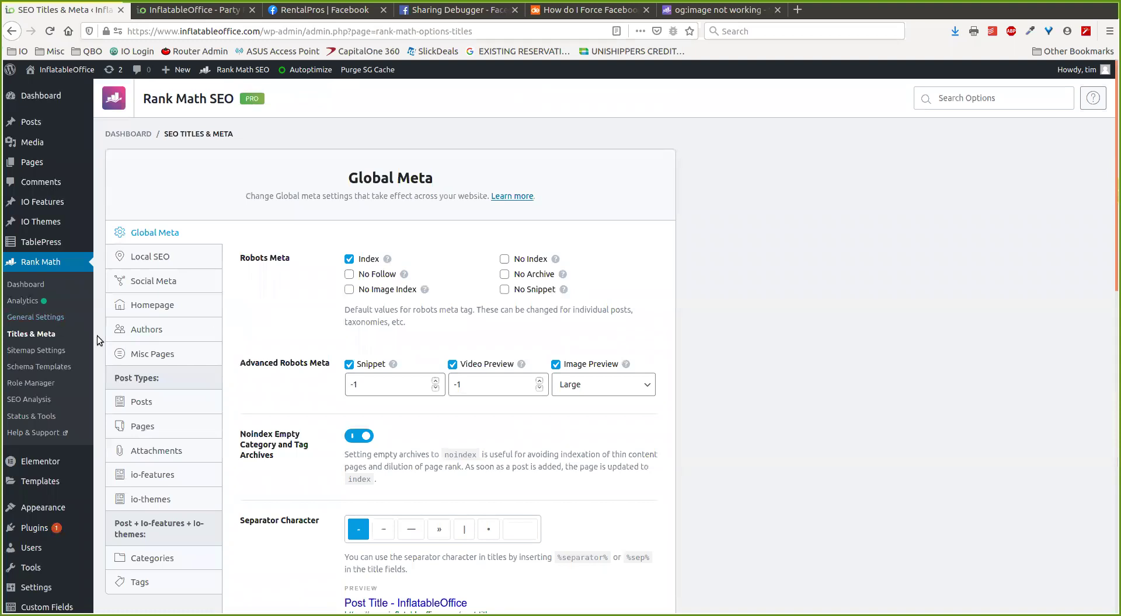
- Open the Home page for editing from Rank Math's Homepage meta settings and show its Social settings
left_click(145, 307)
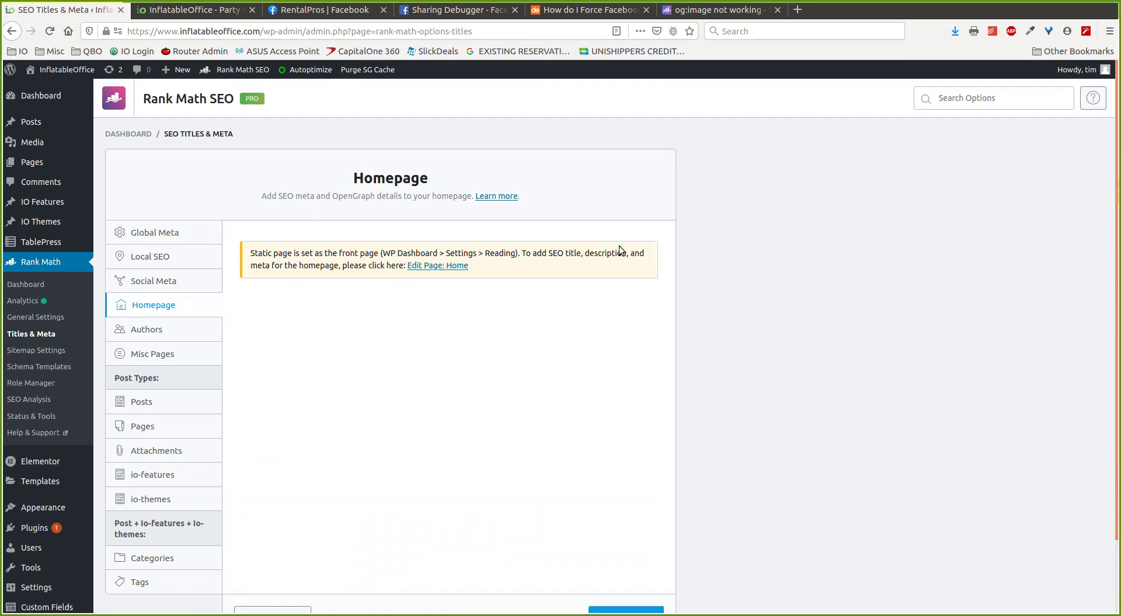
left_click(454, 266)
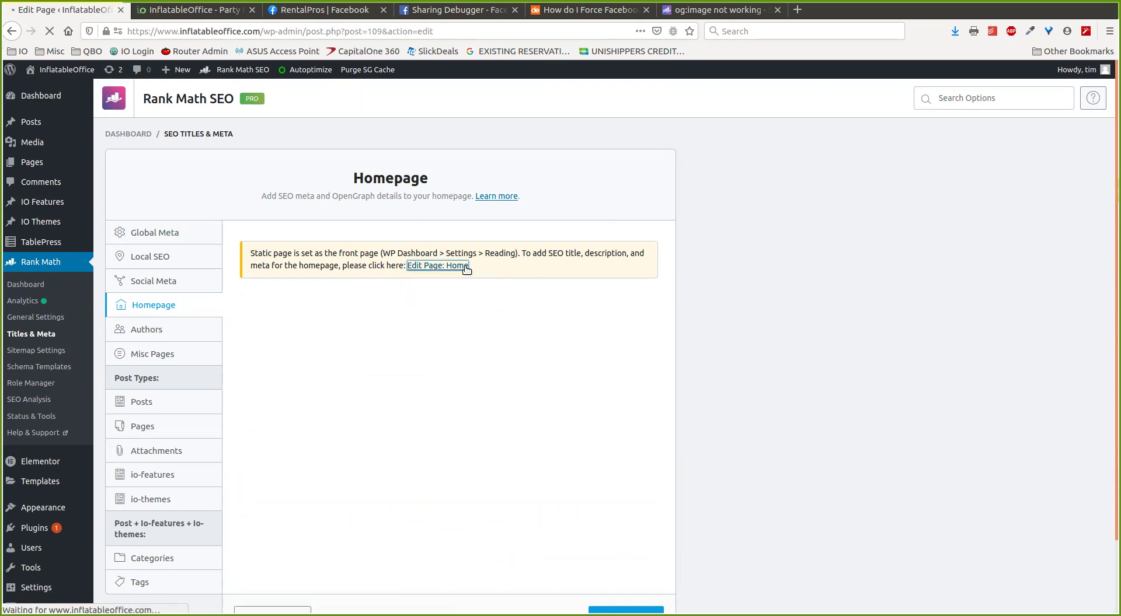
scroll(941, 245, "down", 5)
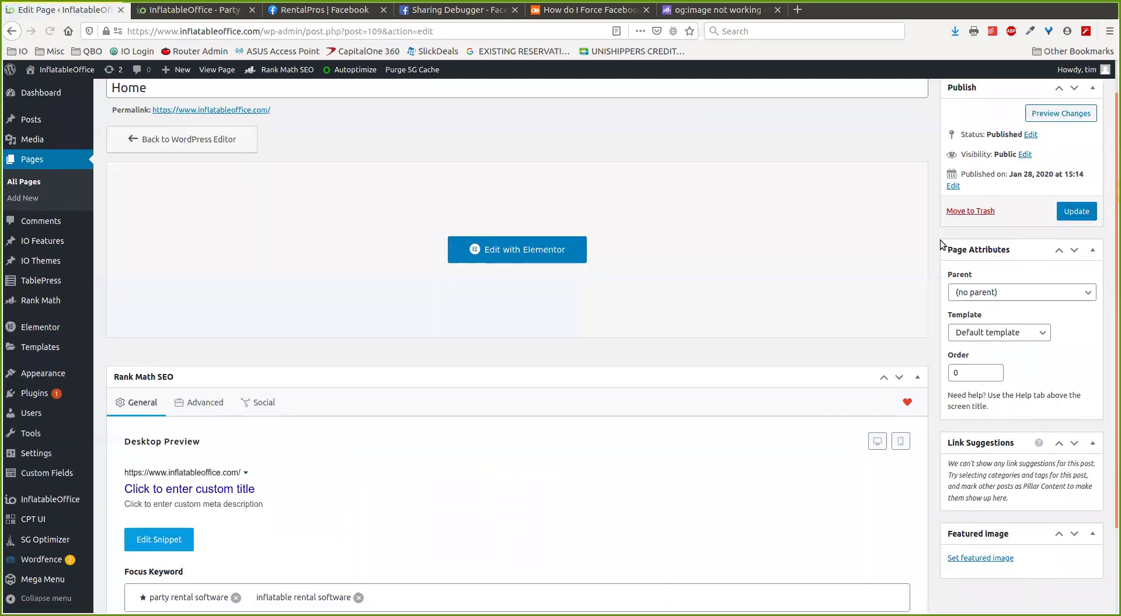
left_click(320, 278)
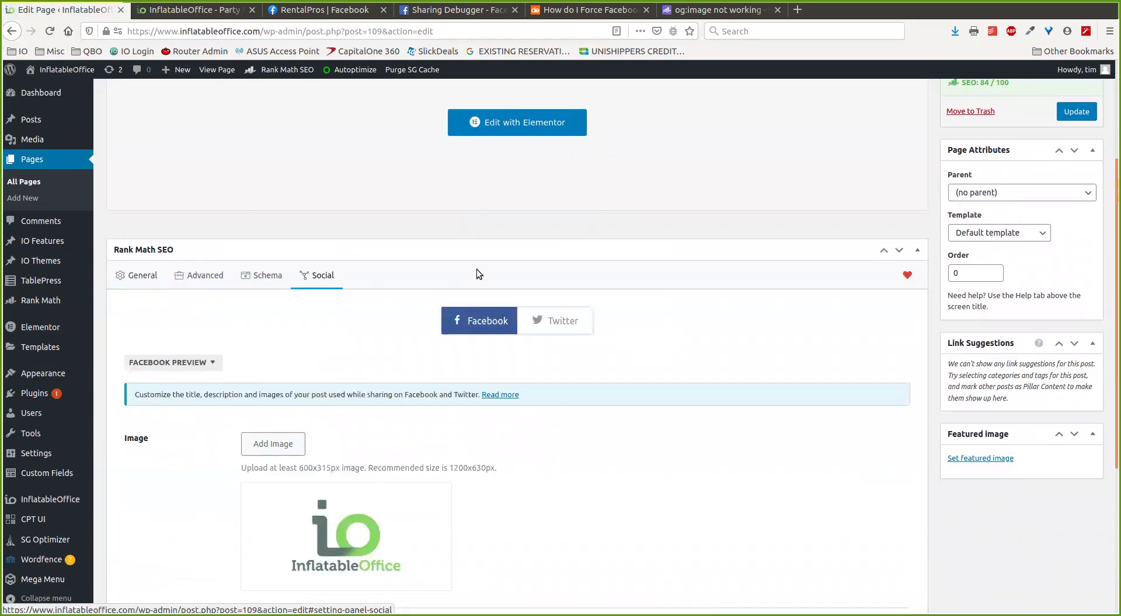
- Examine the Home page's Facebook sharing image, title and description in the Rank Math Social settings
scroll(543, 242, "down", 5)
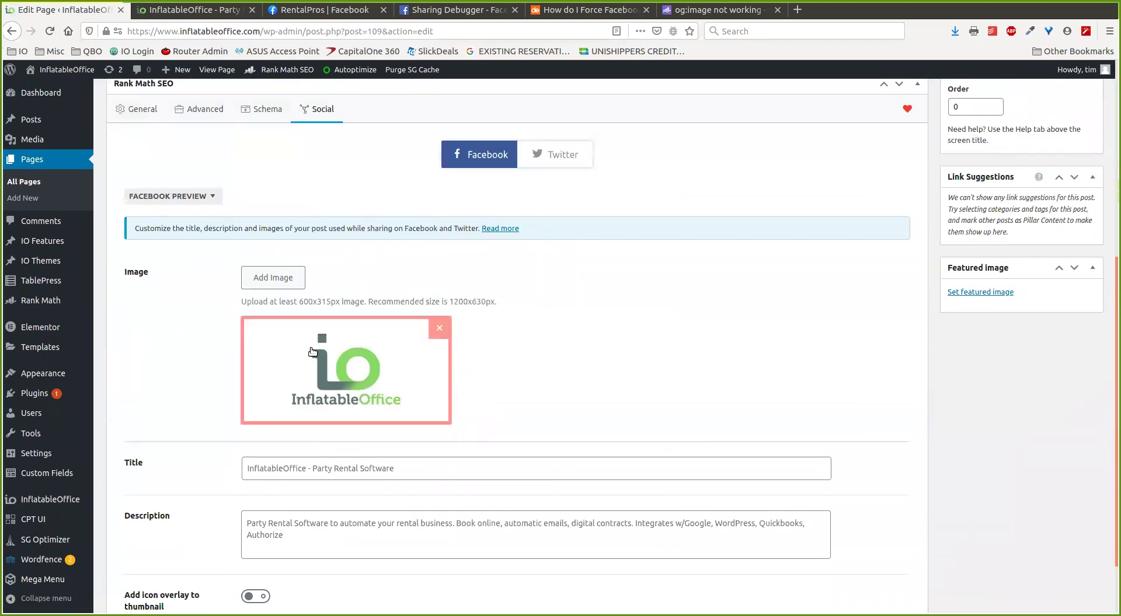
scroll(311, 251, "up", 4)
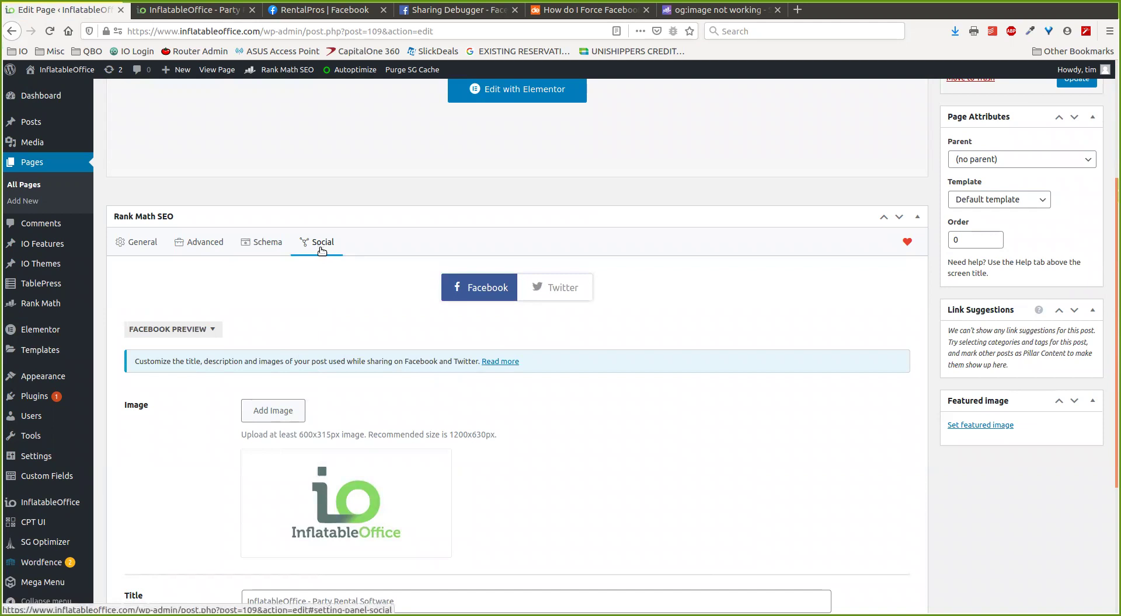
scroll(332, 246, "down", 2)
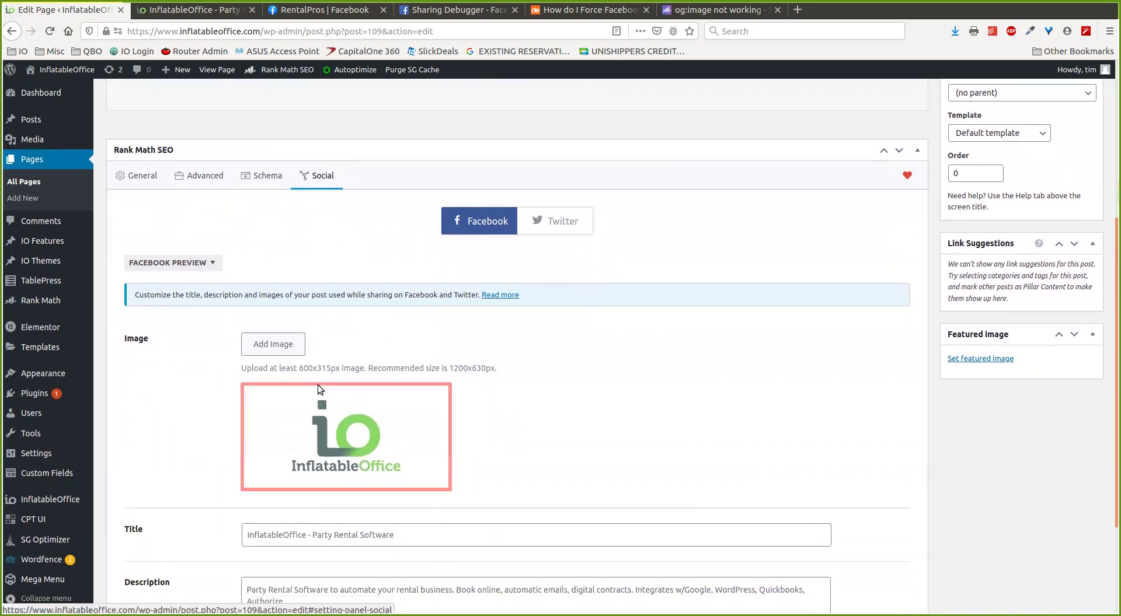
scroll(321, 388, "down", 3)
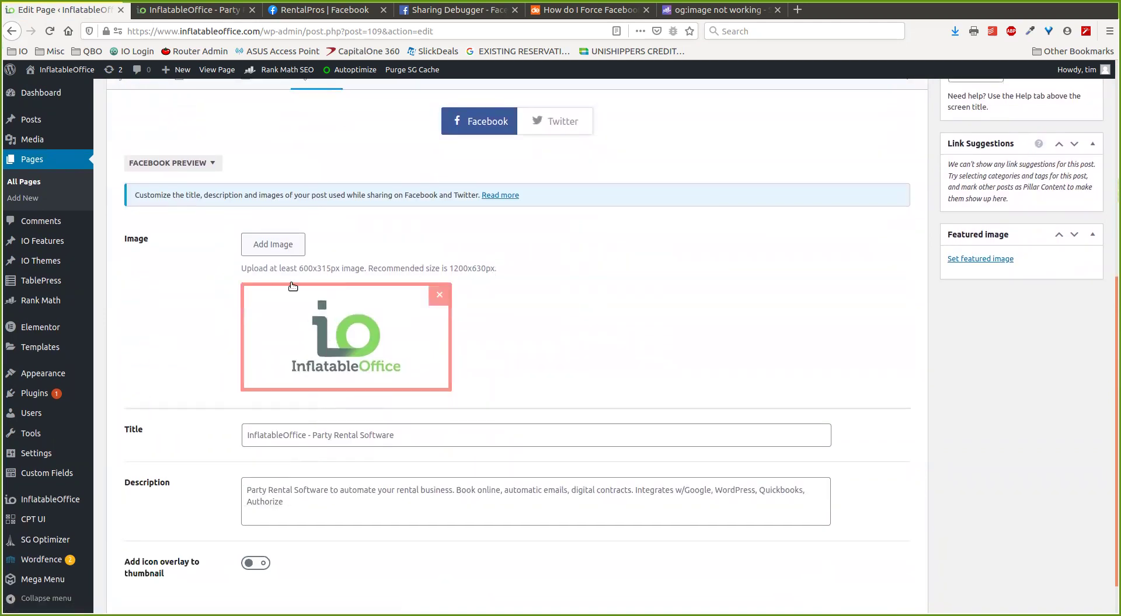
scroll(313, 419, "down", 2)
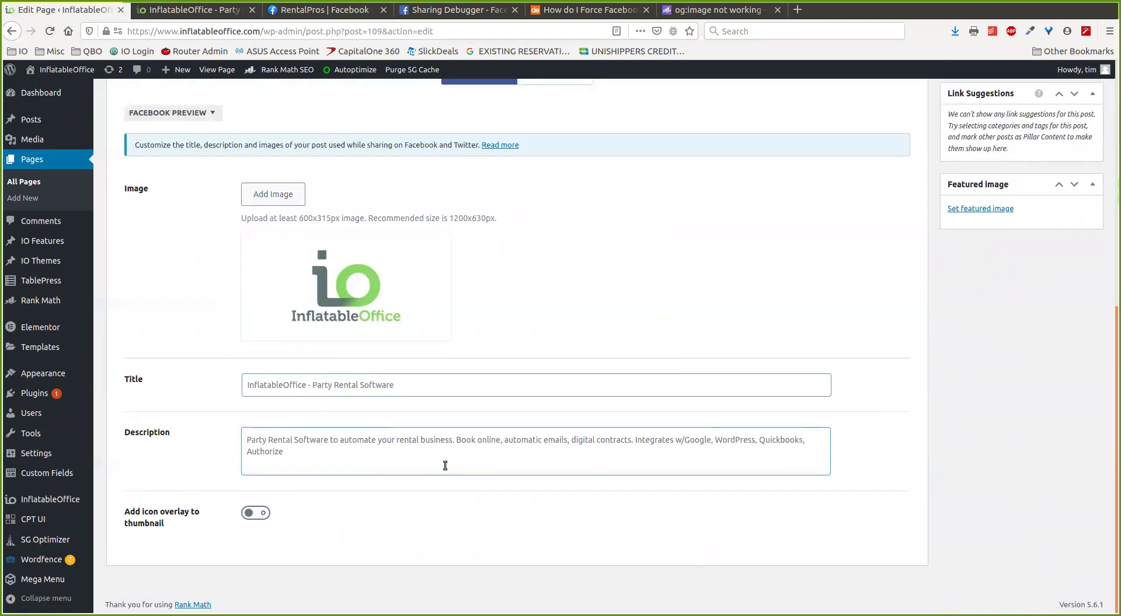
scroll(425, 349, "up", 6)
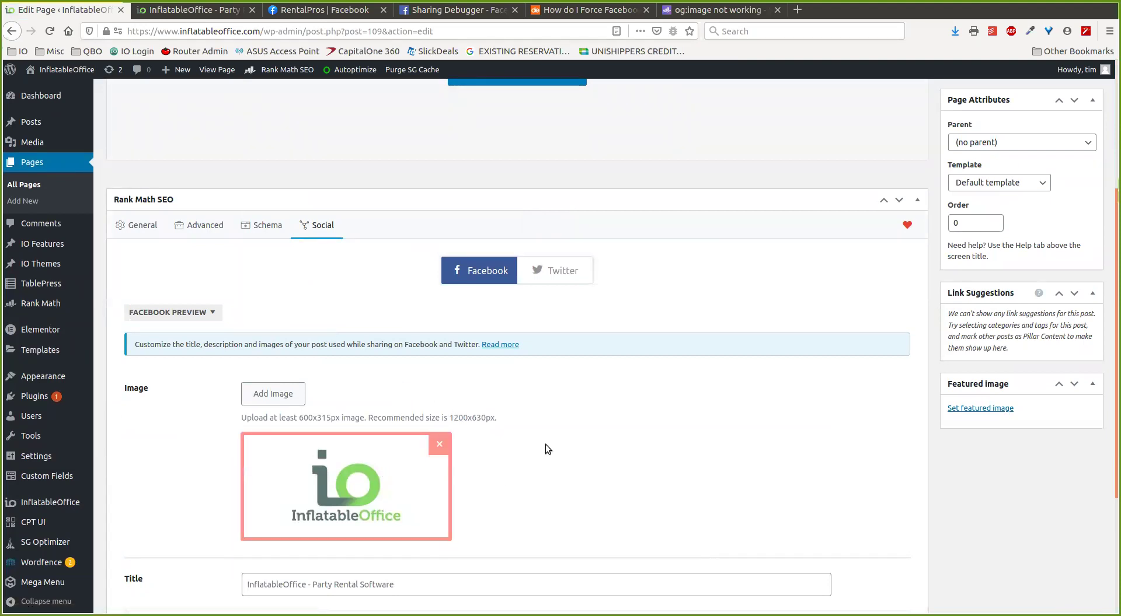
left_click(431, 11)
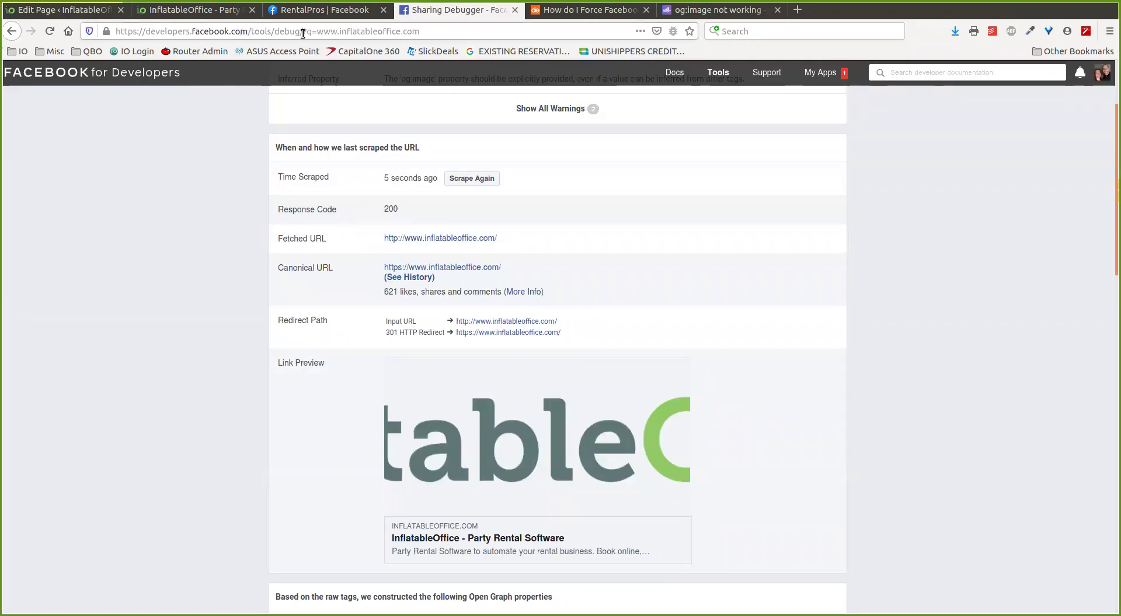
left_click_drag(299, 32, 145, 30)
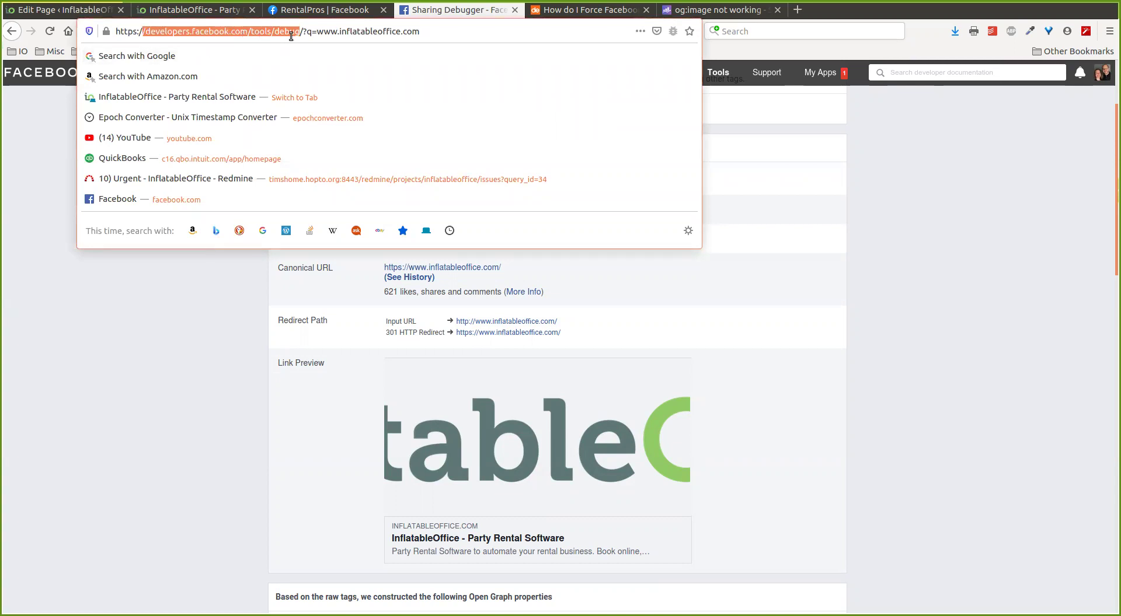
left_click(913, 326)
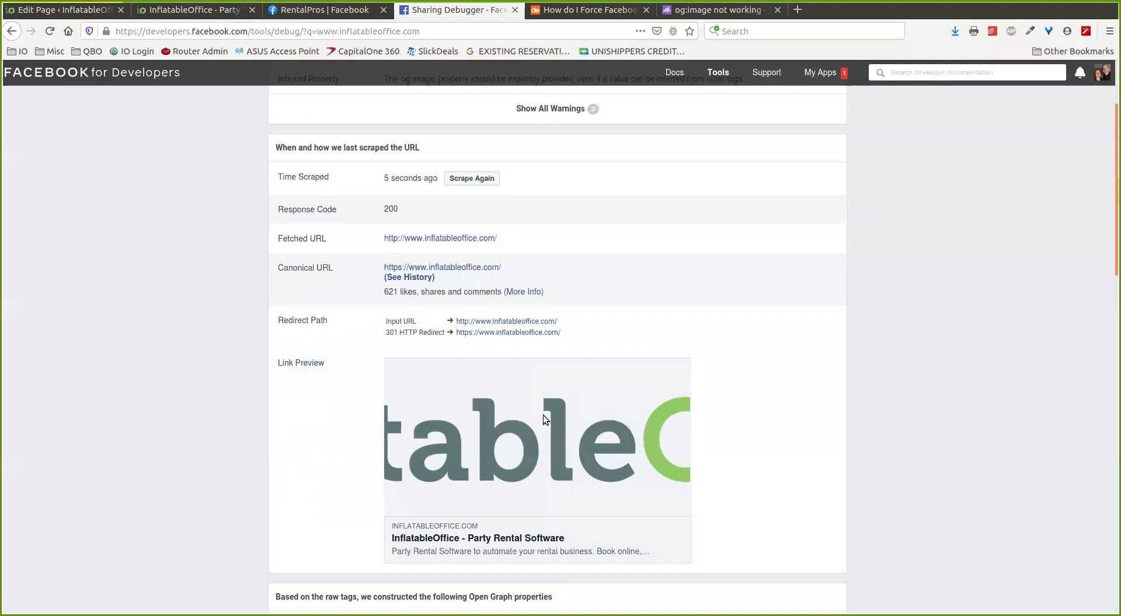
scroll(538, 276, "up", 3)
scroll(539, 276, "up", 4)
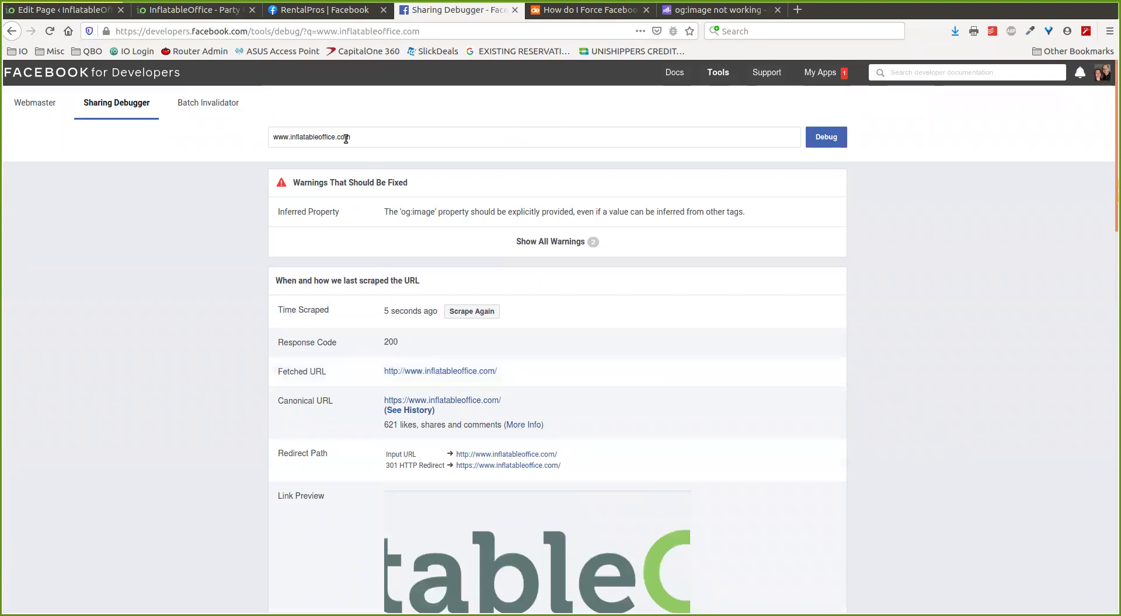
scroll(490, 240, "down", 4)
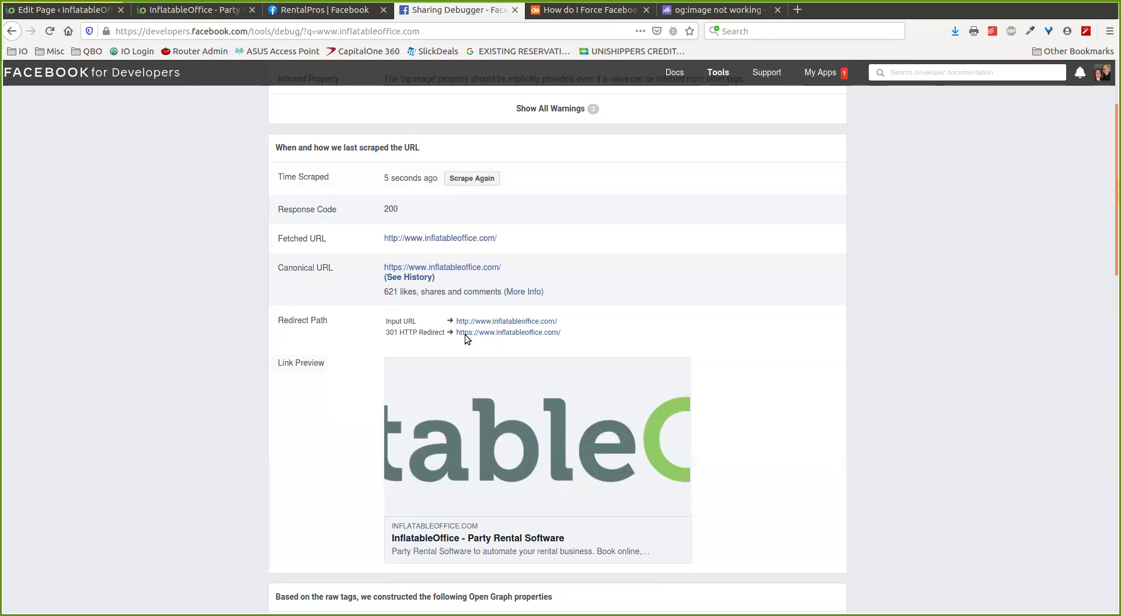
left_click(470, 178)
scroll(446, 359, "down", 2)
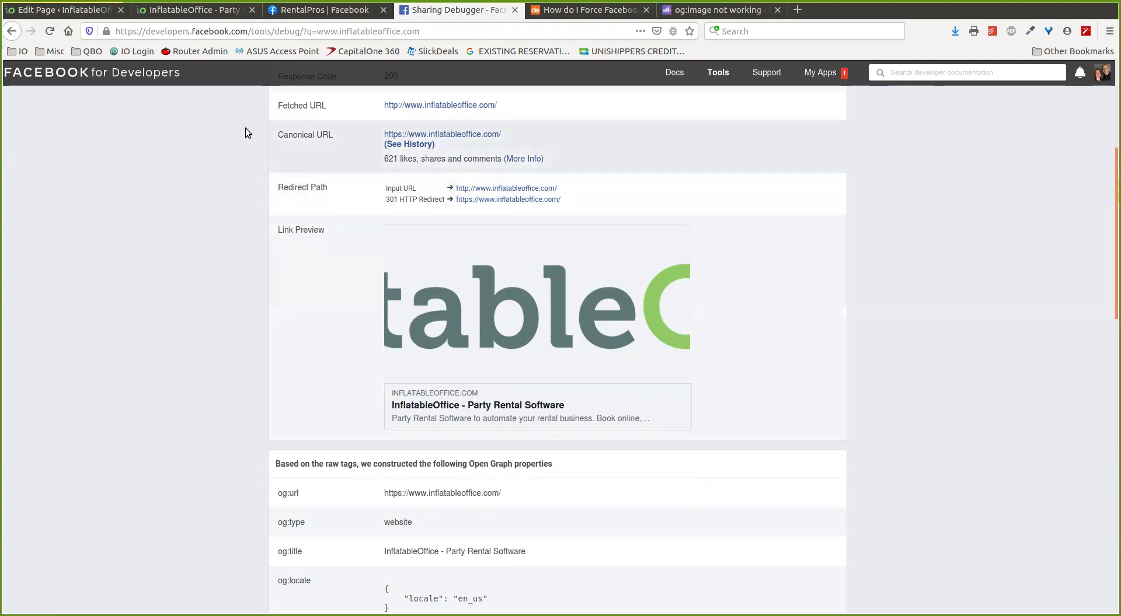
- Compare the Facebook image set in the Home page's Social settings with the Sharing Debugger's link preview
left_click(93, 14)
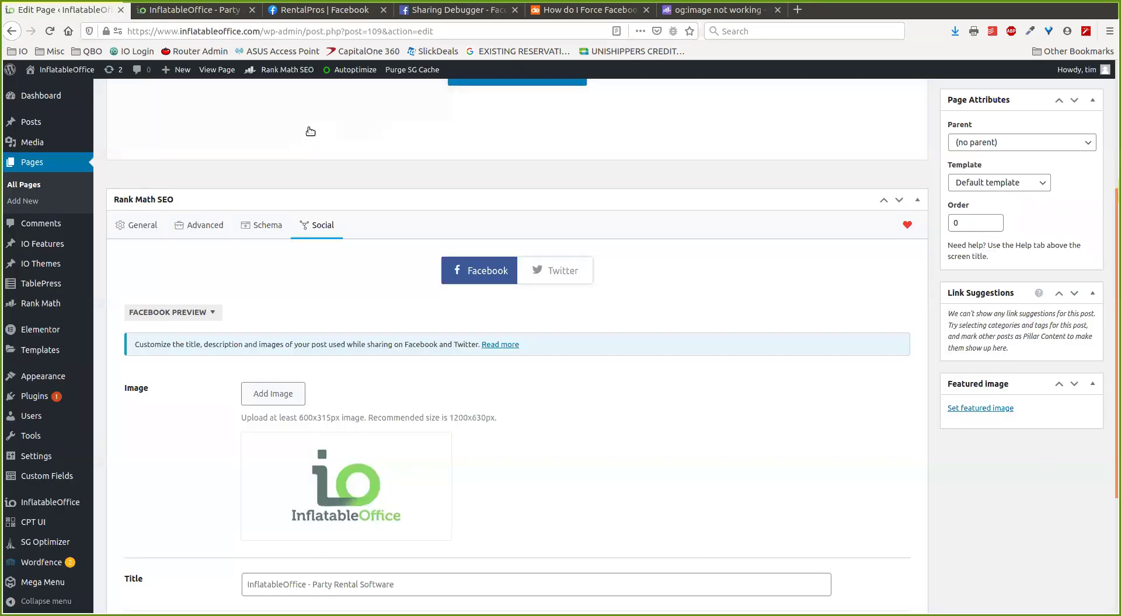
mouse_move(352, 71)
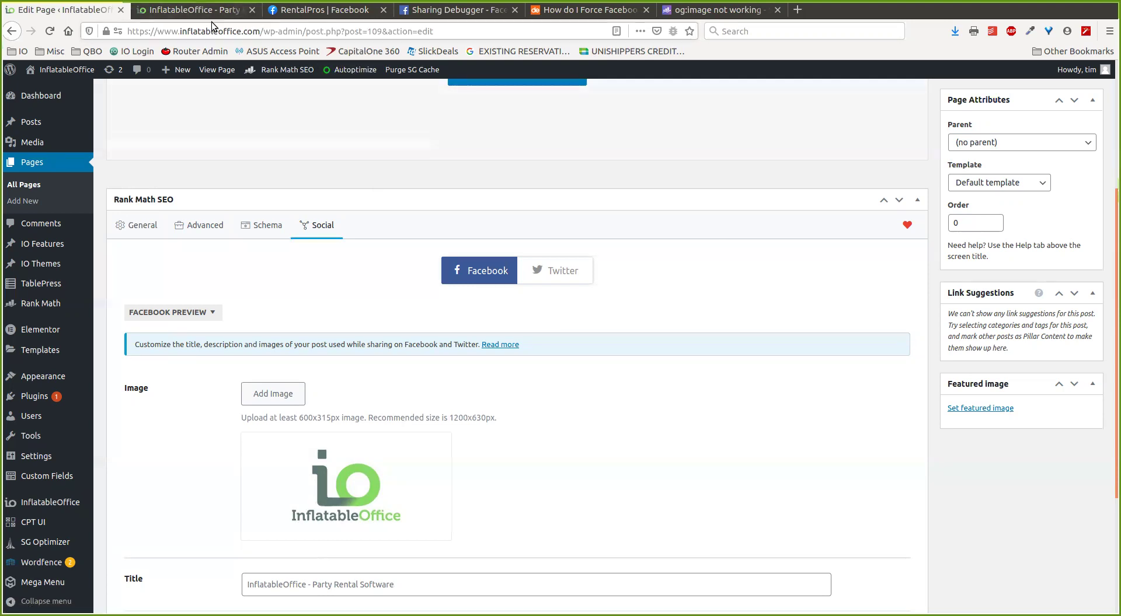
left_click(418, 13)
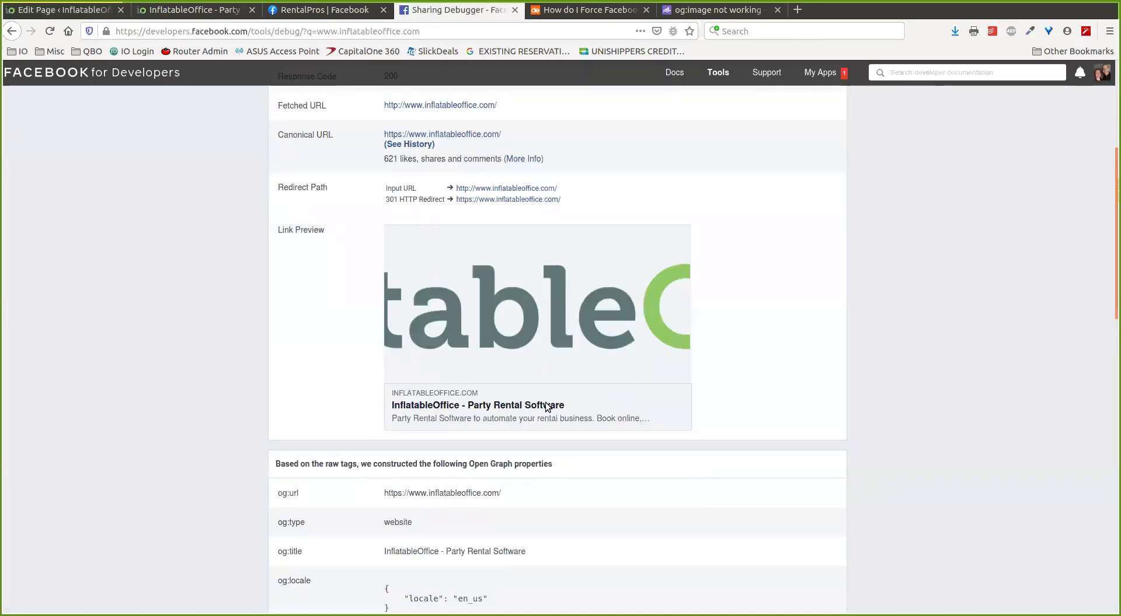
scroll(572, 293, "up", 3)
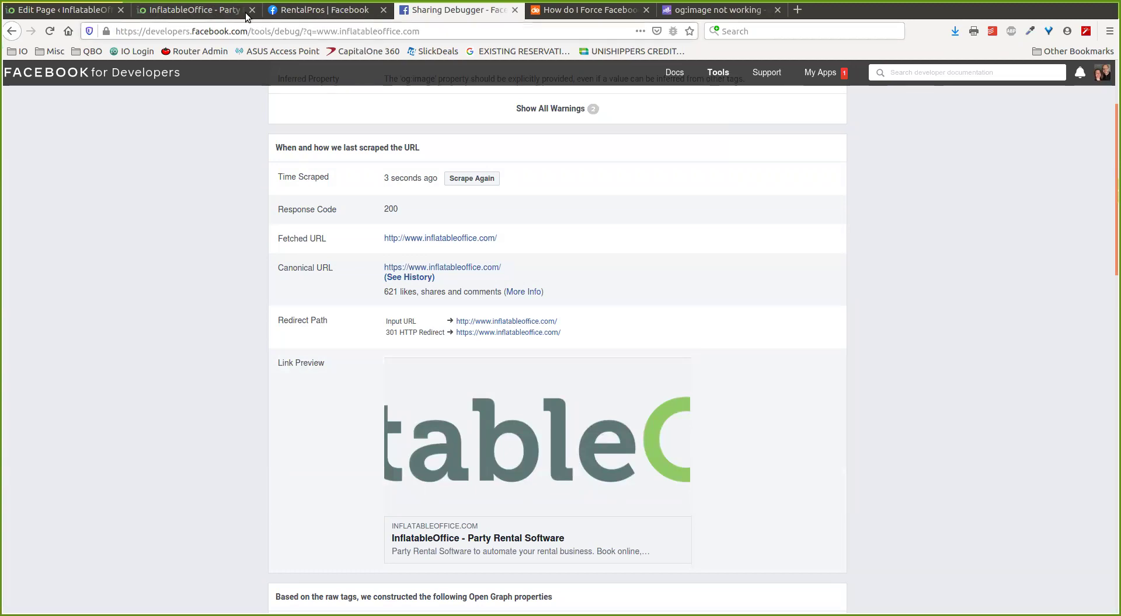
- Reload the InflatableOffice homepage and check it against the link preview in the Sharing Debugger
left_click(209, 11)
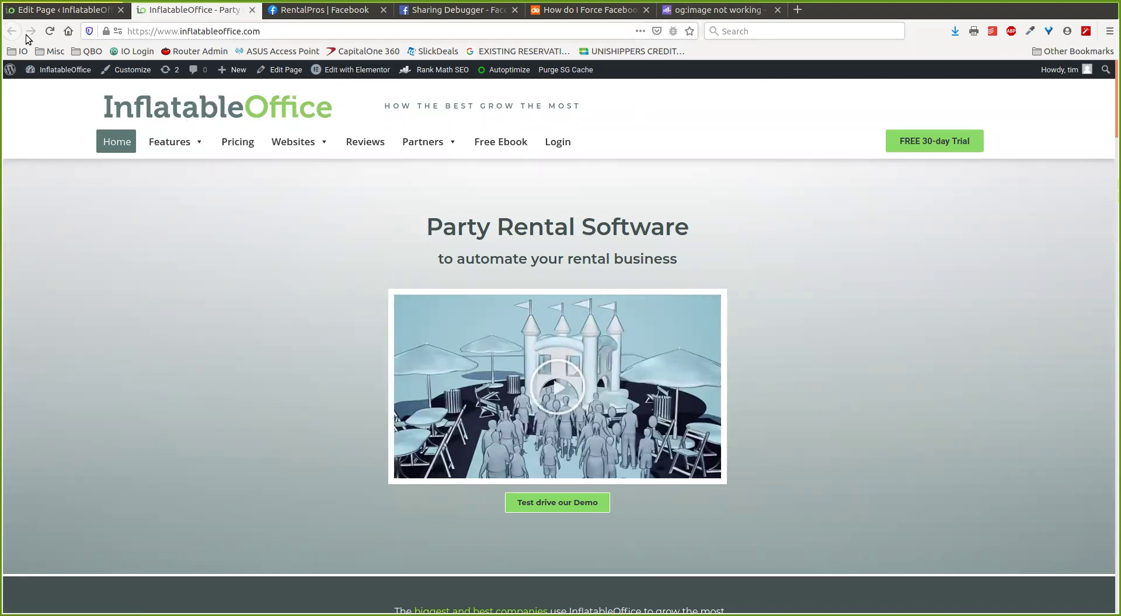
left_click(49, 36)
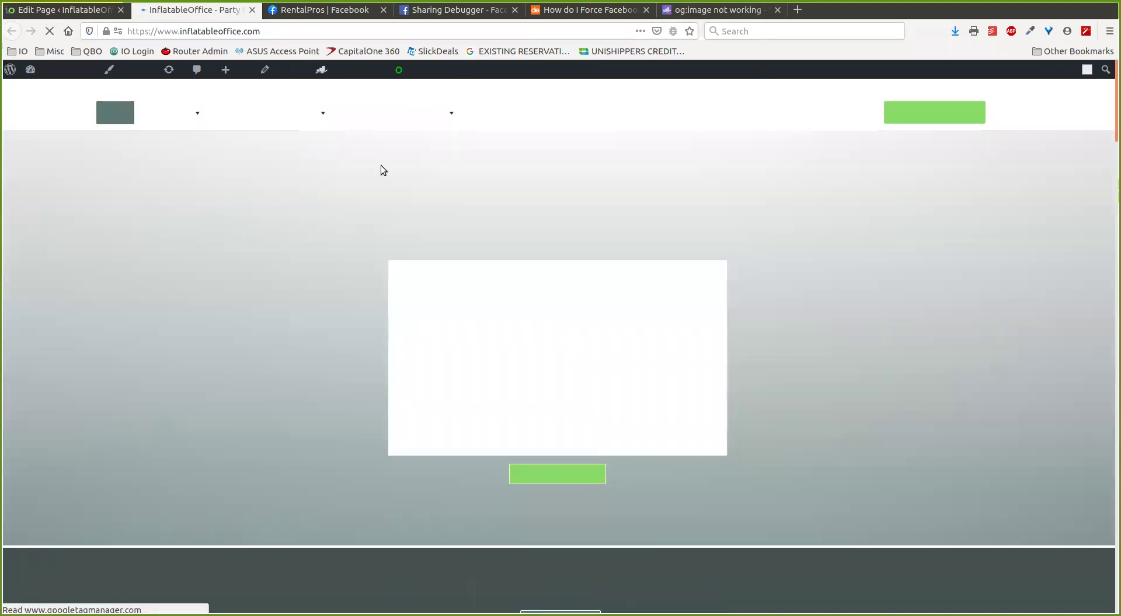
left_click(428, 16)
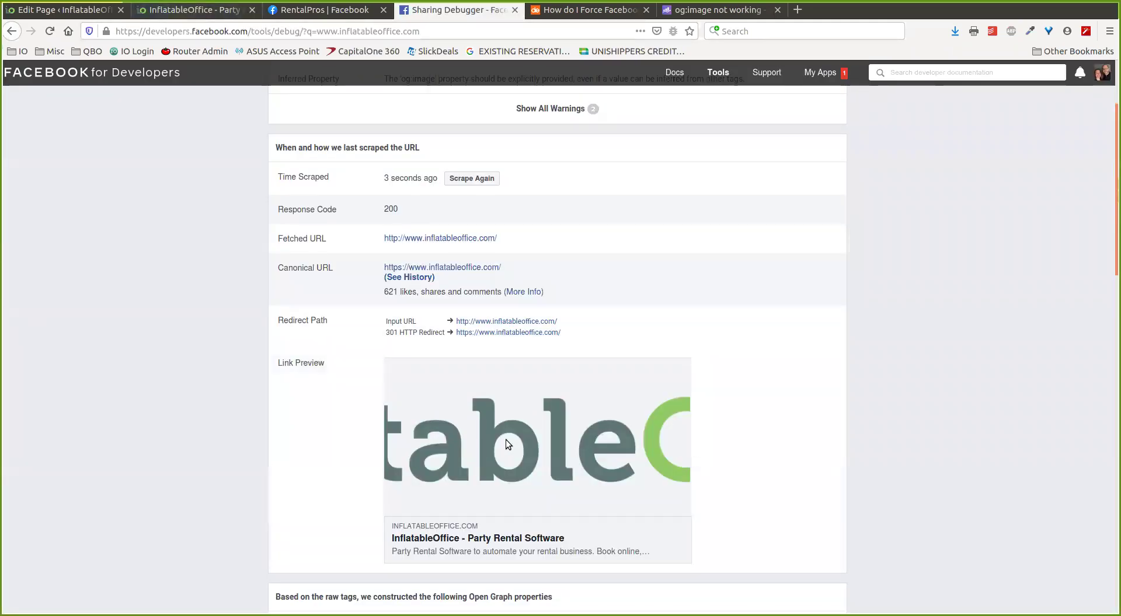
left_click(202, 13)
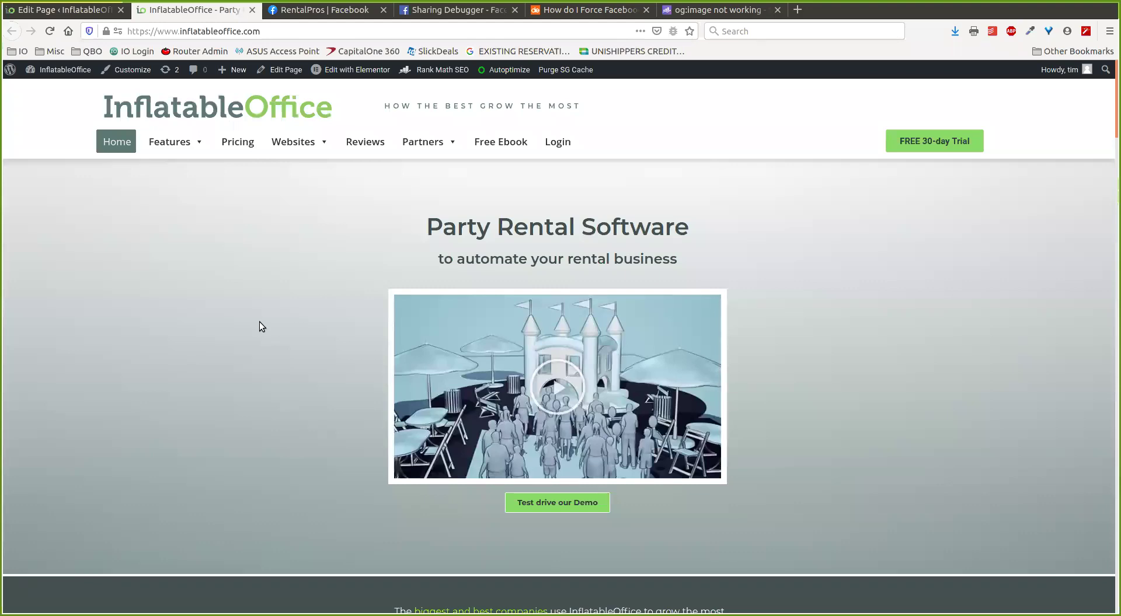
- View the InflatableOffice homepage's page source and search it for og:image
key("ctrl+u")
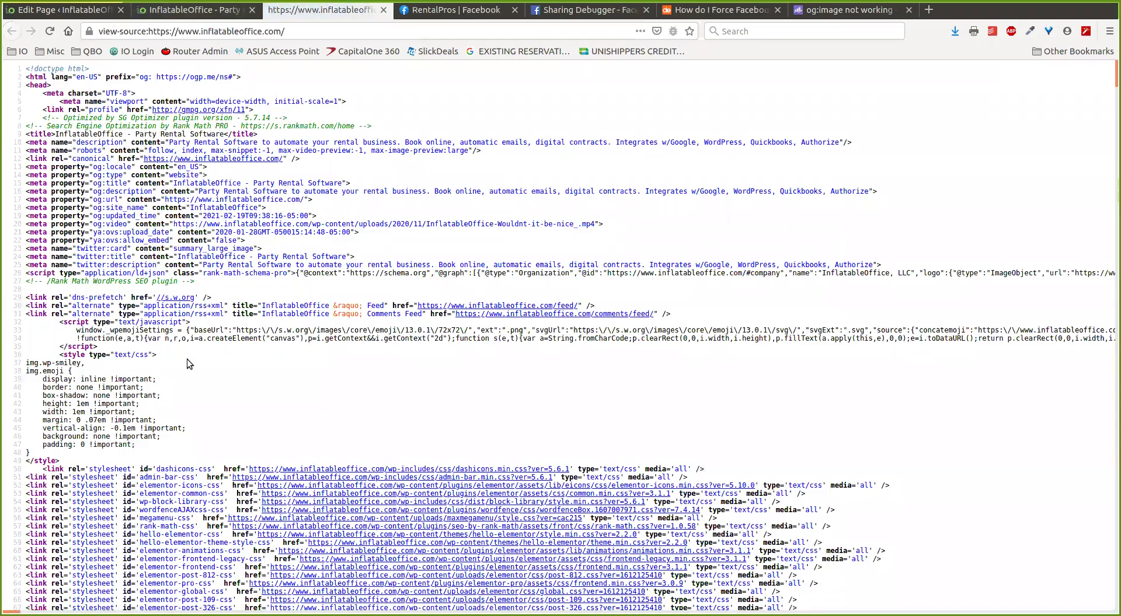
key("ctrl+f")
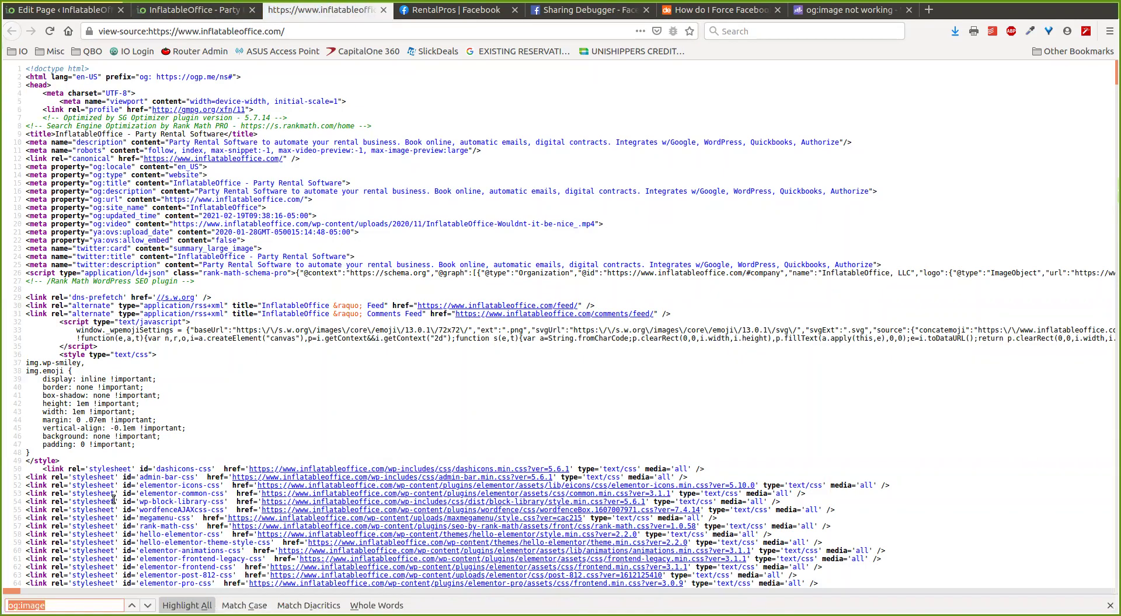
left_click(58, 609)
key("ctrl+a")
left_click(148, 605)
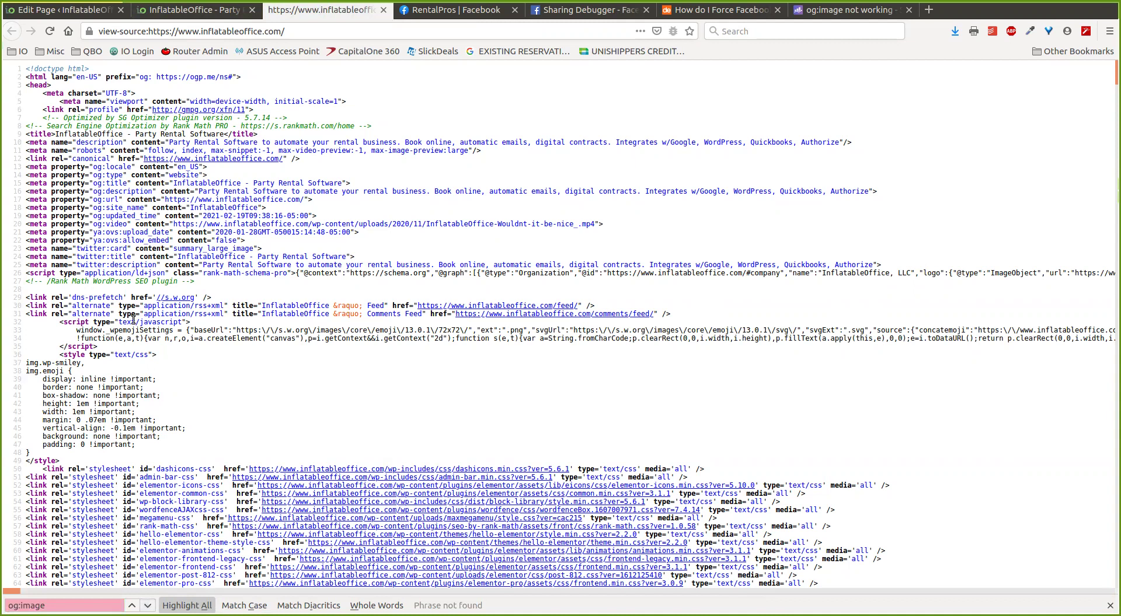
- Examine the Open Graph meta tags in the homepage source and compare them with the Digital Essence article's og:image example
left_click_drag(94, 167, 124, 224)
left_click(41, 184)
left_click_drag(27, 167, 44, 224)
left_click(67, 233)
left_click(712, 14)
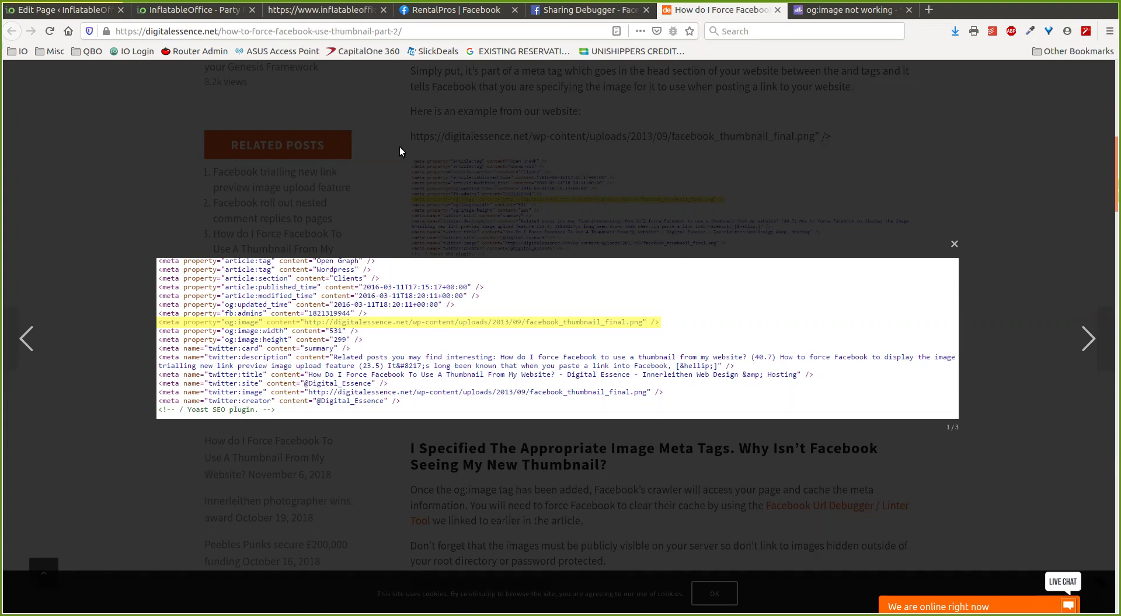
- Look through the posts in the RentalPros Facebook group and return to the Home page's Rank Math Social settings
left_click(426, 12)
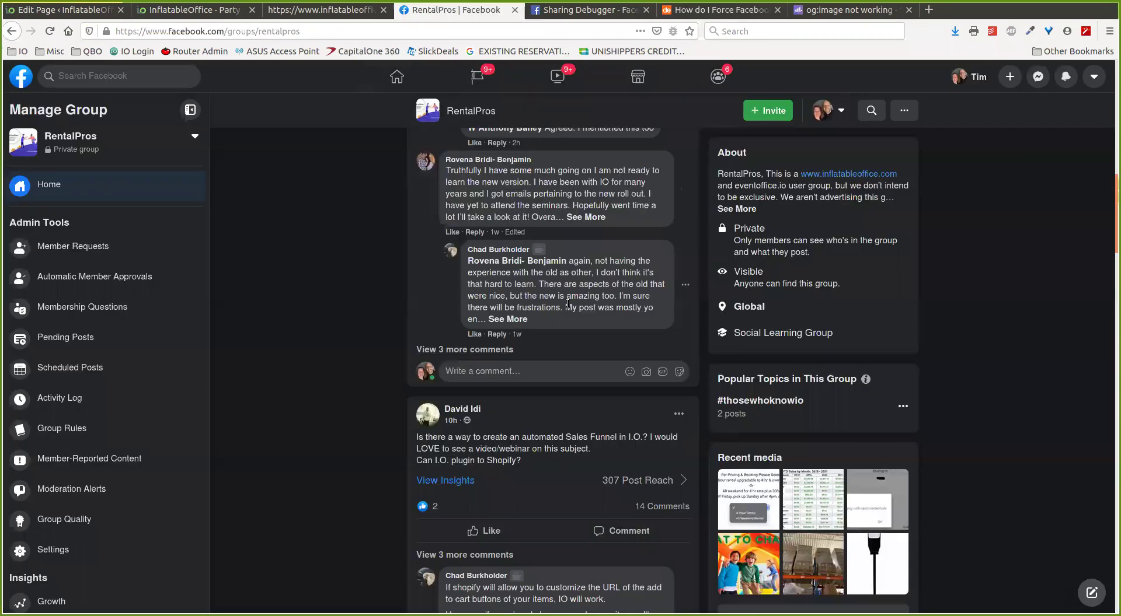
scroll(513, 250, "up", 3)
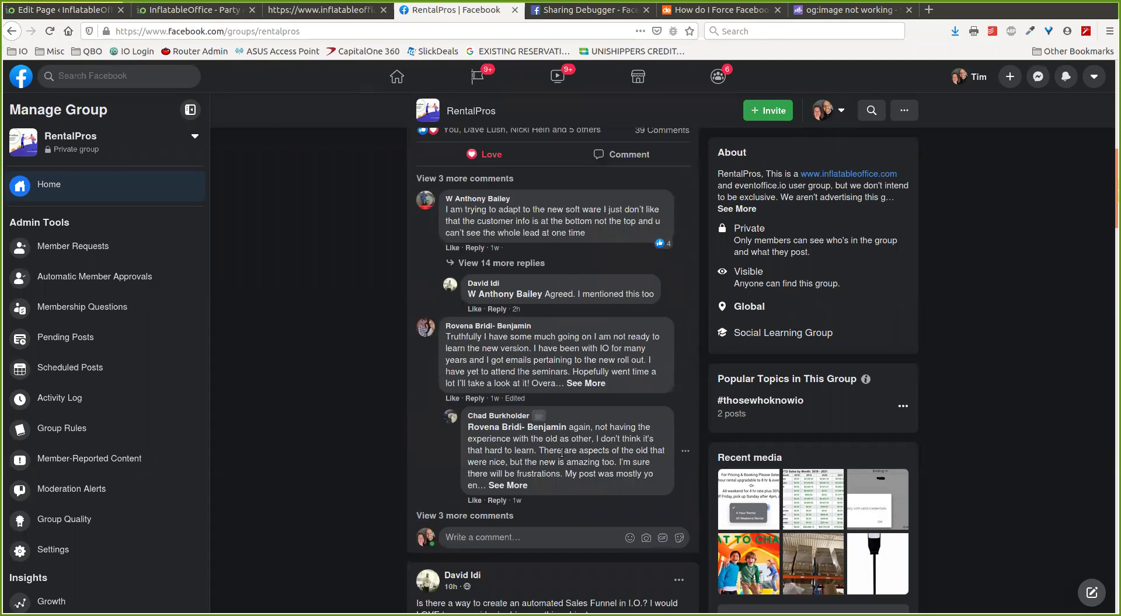
scroll(556, 447, "down", 6)
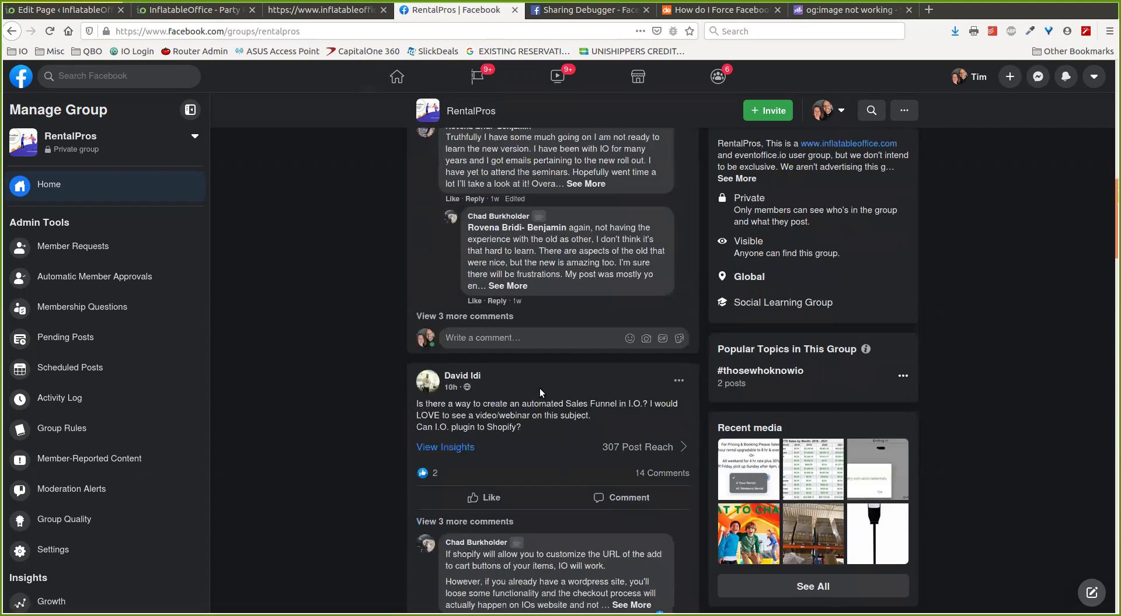
scroll(565, 363, "down", 18)
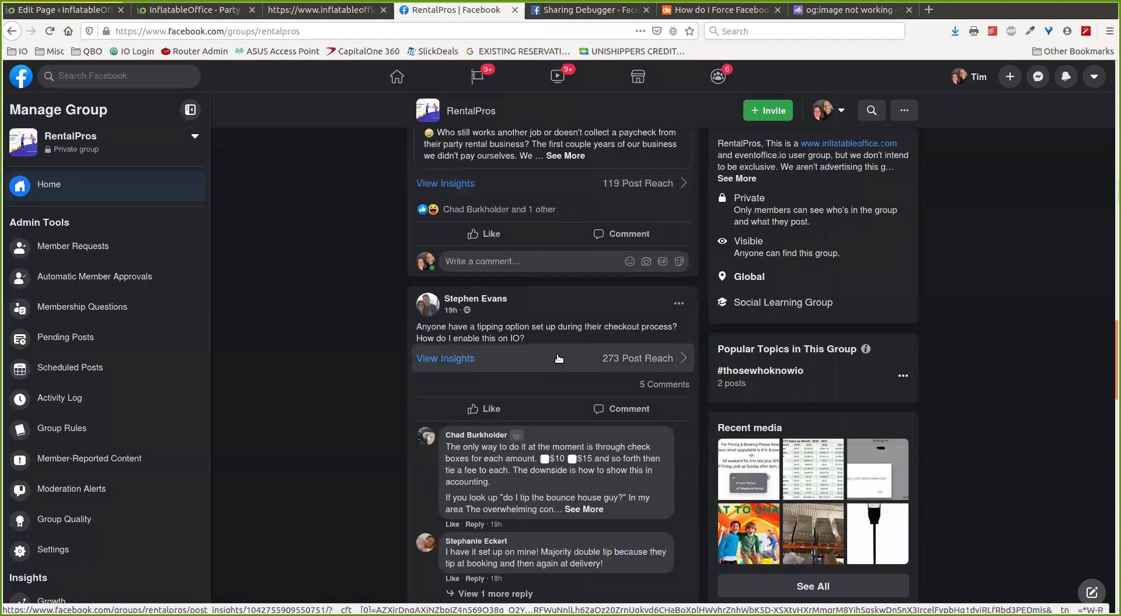
scroll(556, 360, "down", 12)
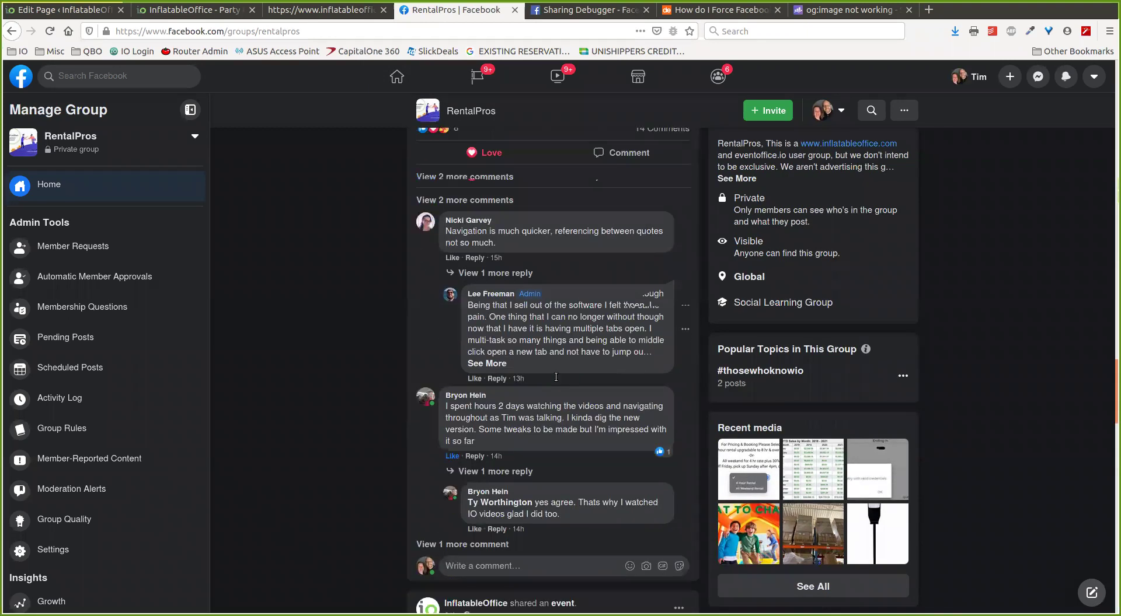
scroll(555, 379, "down", 15)
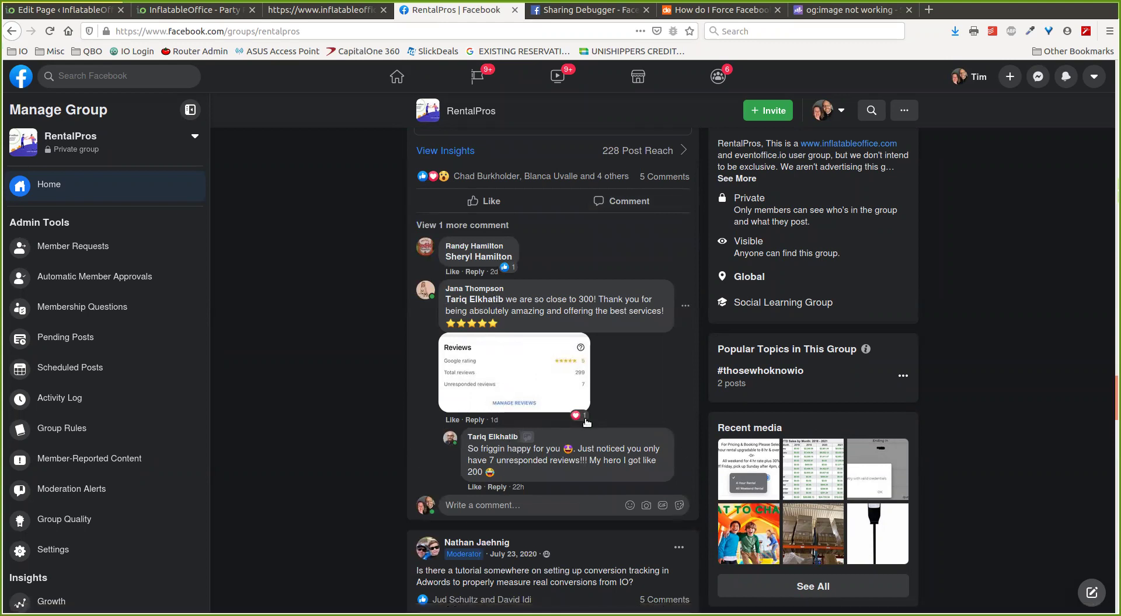
scroll(563, 388, "up", 10)
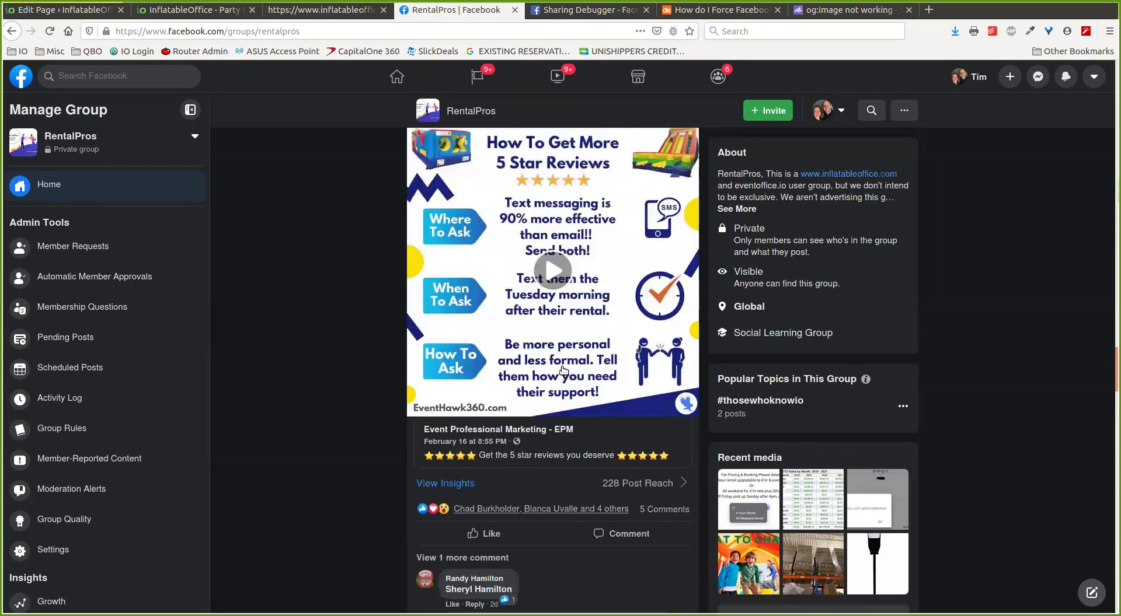
scroll(554, 368, "up", 15)
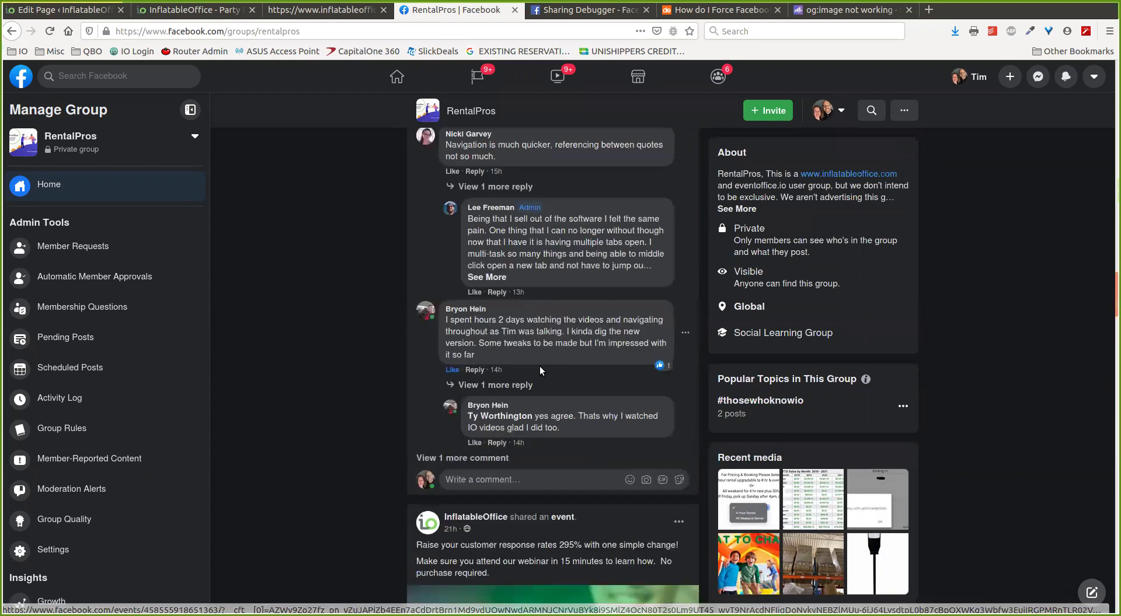
scroll(537, 370, "up", 15)
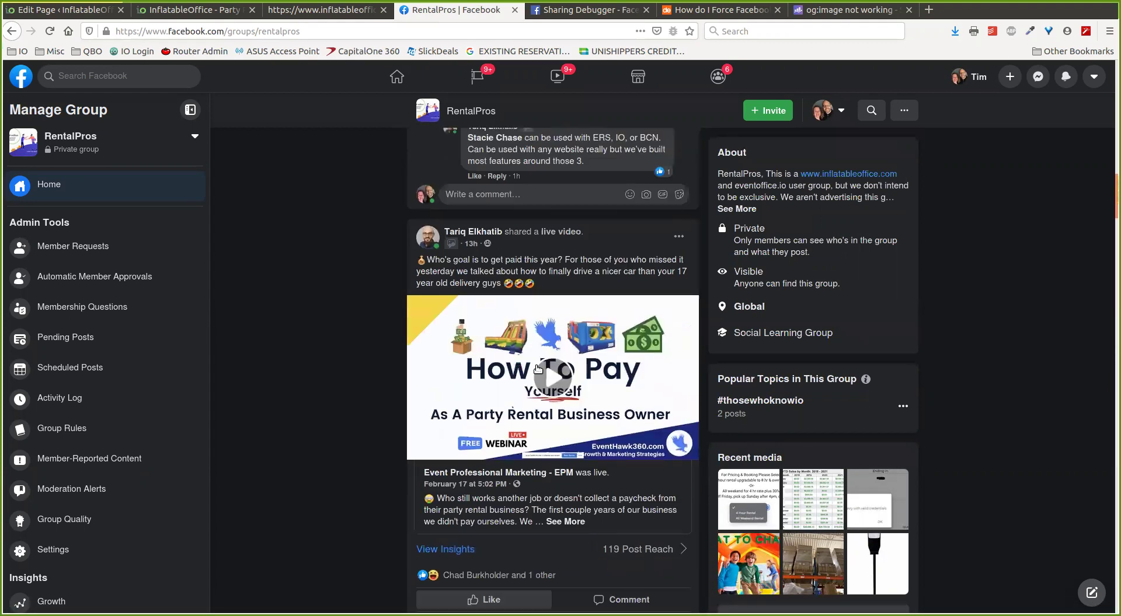
scroll(533, 365, "up", 3)
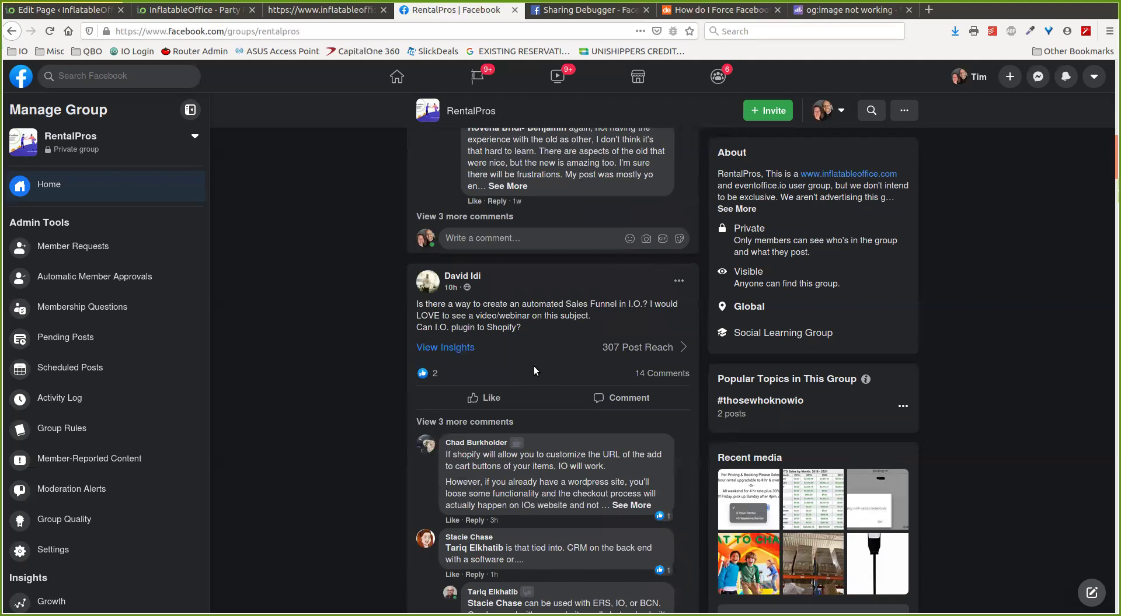
left_click(94, 11)
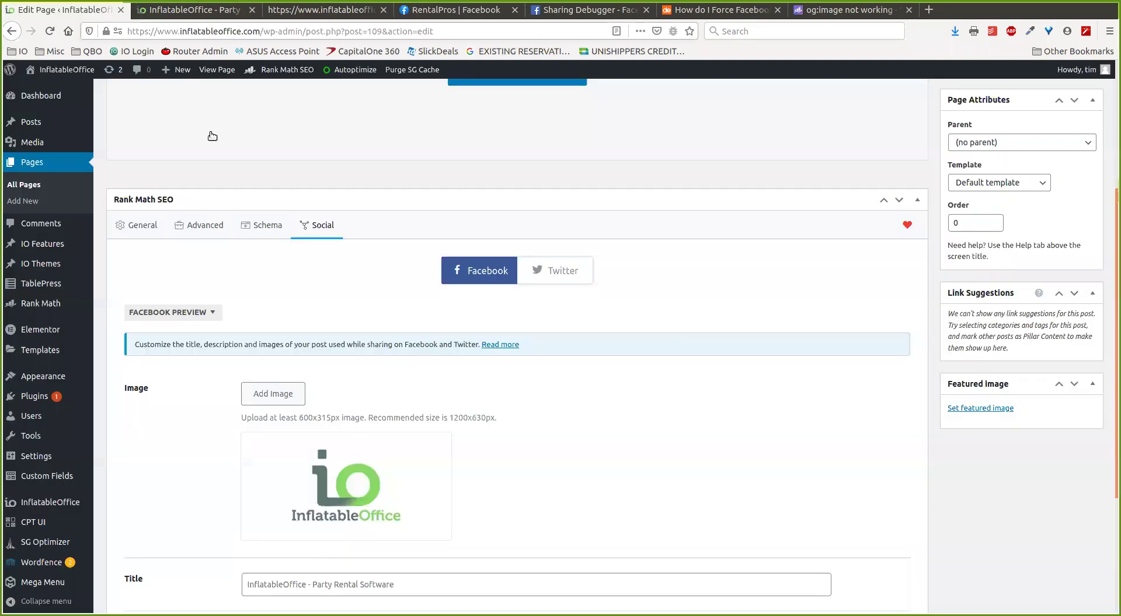